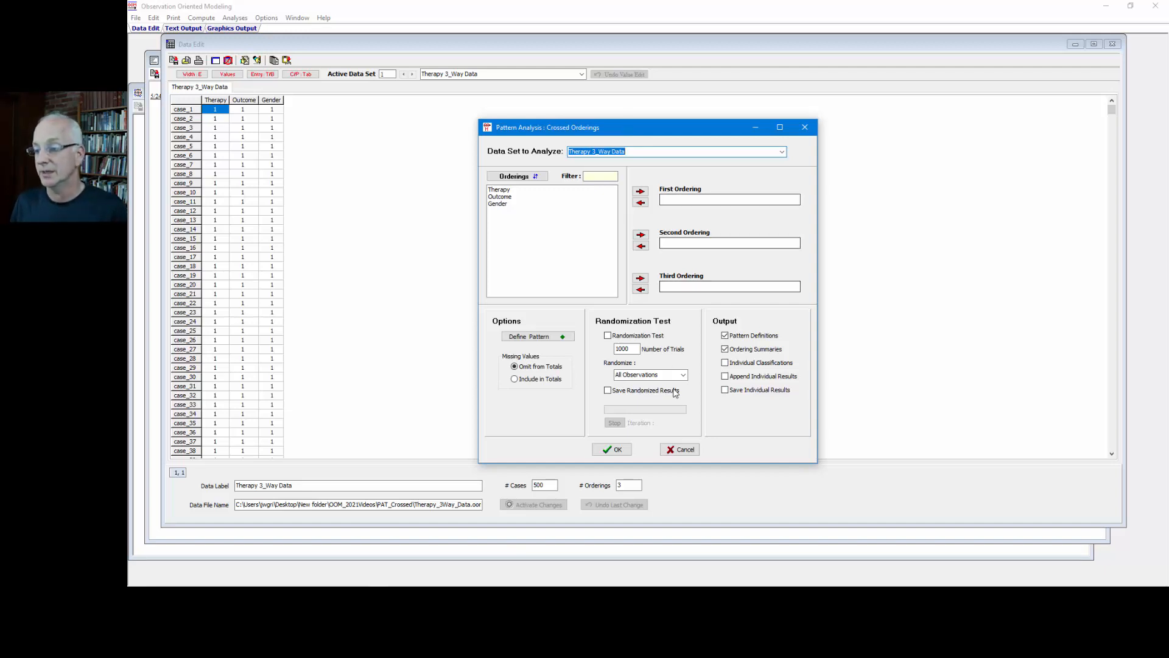
# Close the analysis setup and review the unit definitions of the Therapy, Outcome and Gender orderings without changing them.
pyautogui.click(686, 450)
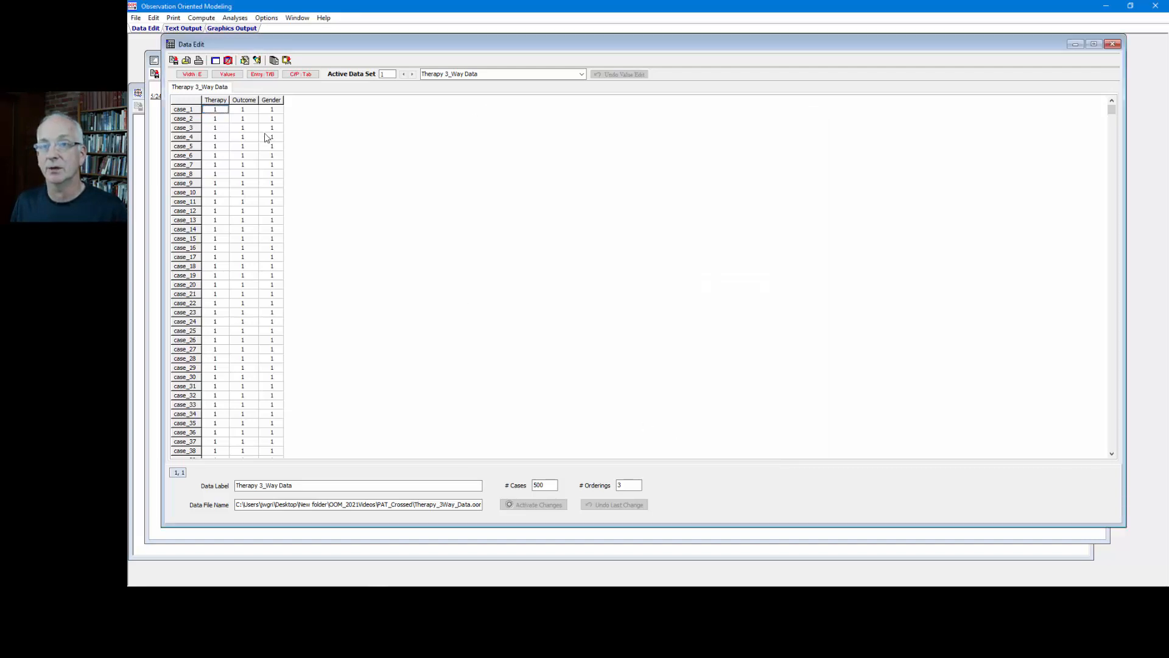
pyautogui.click(244, 60)
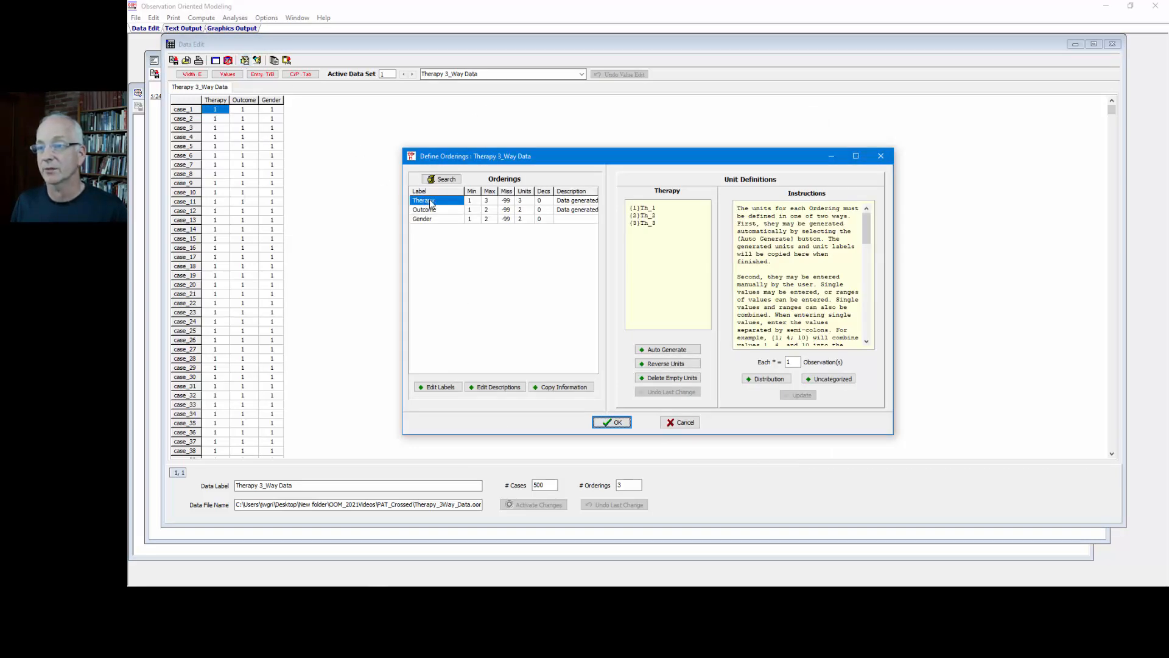
pyautogui.click(664, 228)
pyautogui.moveTo(665, 227); pyautogui.dragTo(621, 208)
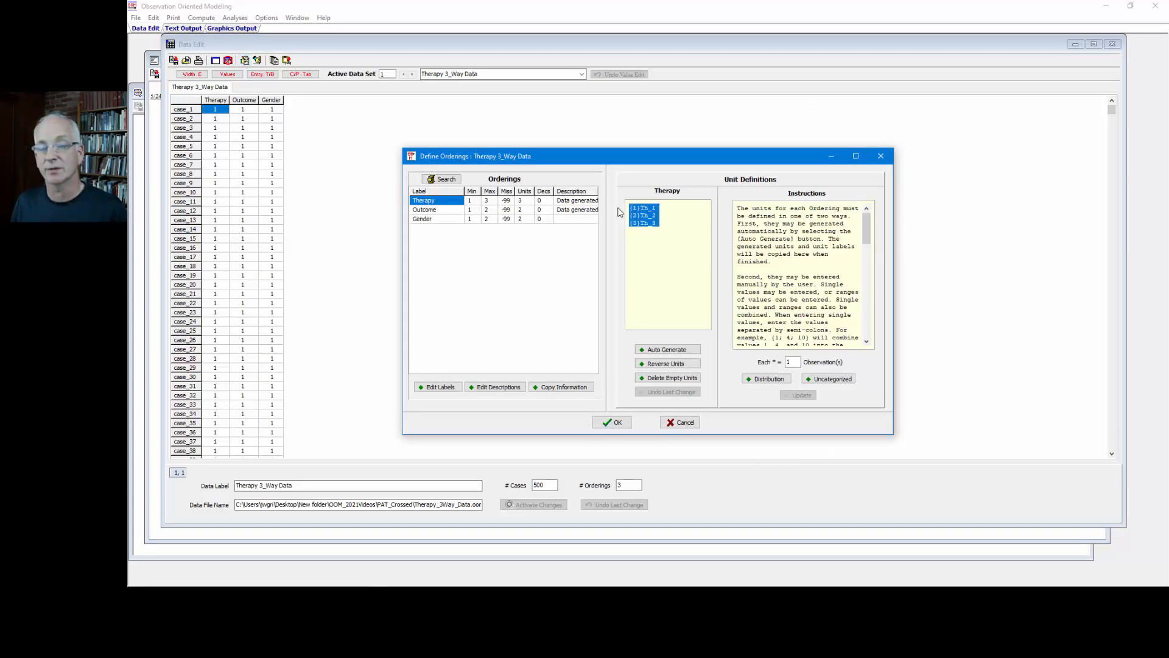
pyautogui.click(454, 211)
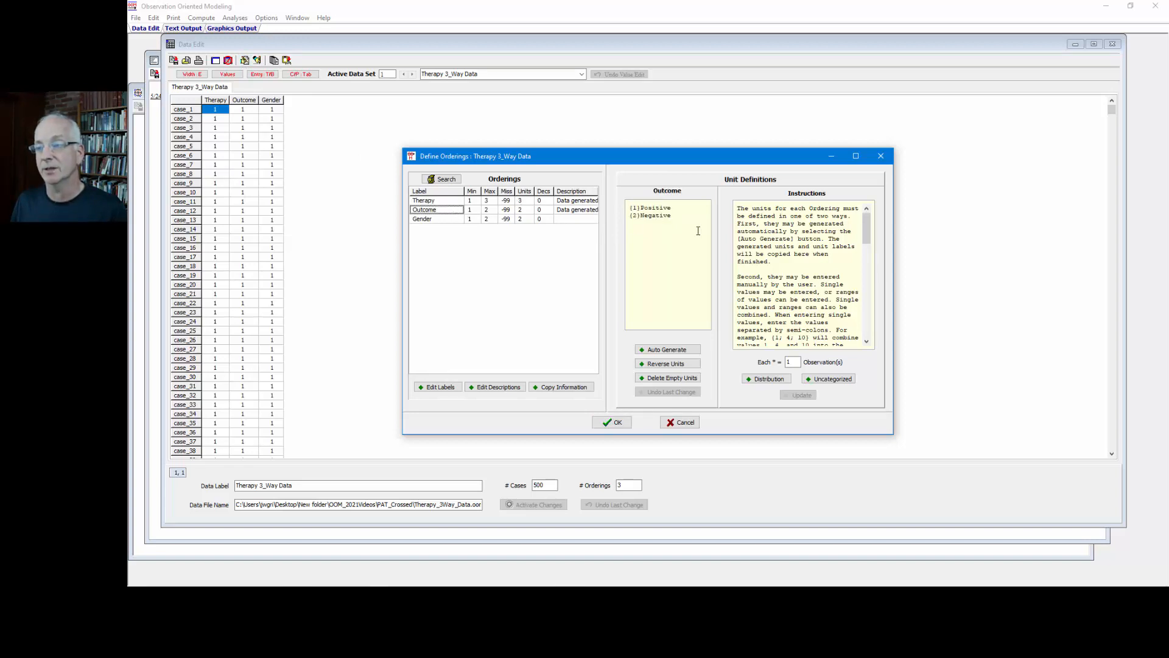
pyautogui.moveTo(681, 222); pyautogui.dragTo(625, 214)
pyautogui.click(445, 221)
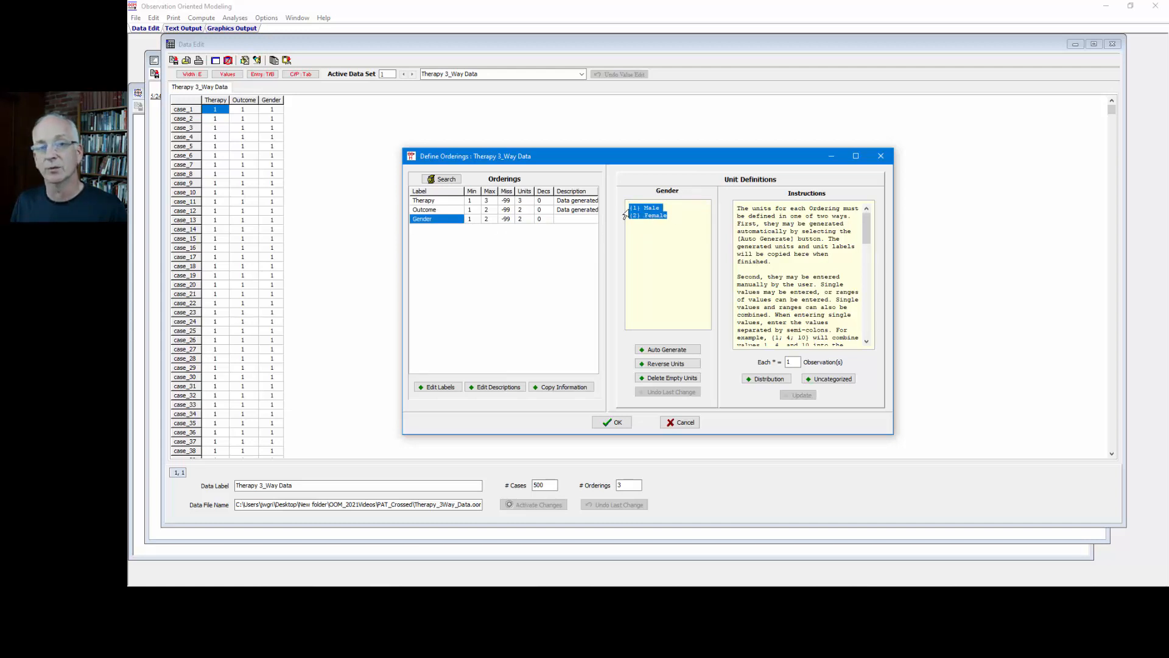
pyautogui.click(682, 420)
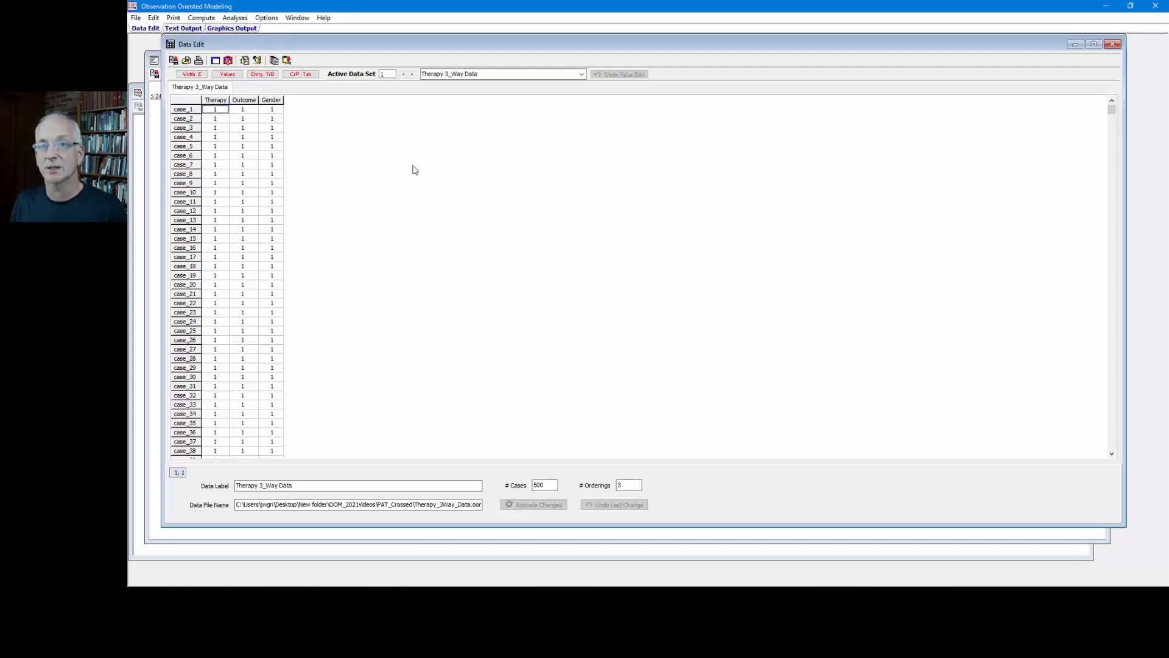
# Set up a Crossed Orderings pattern analysis with Therapy as the first ordering and Outcome as the second.
pyautogui.click(238, 18)
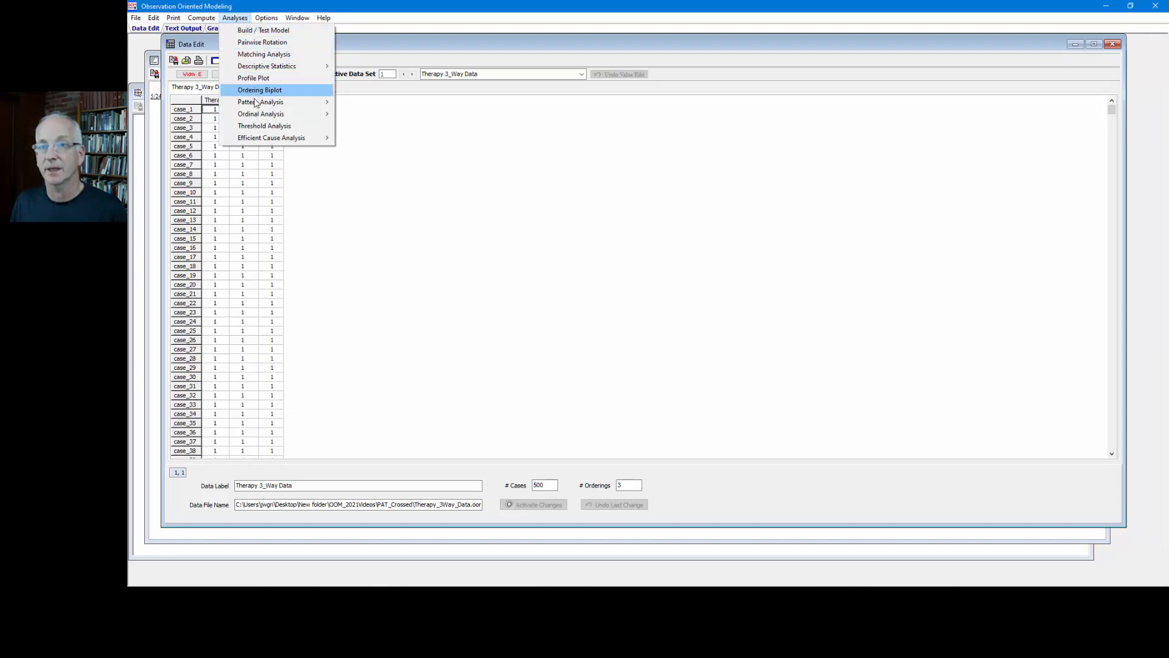
pyautogui.moveTo(259, 102)
pyautogui.click(378, 114)
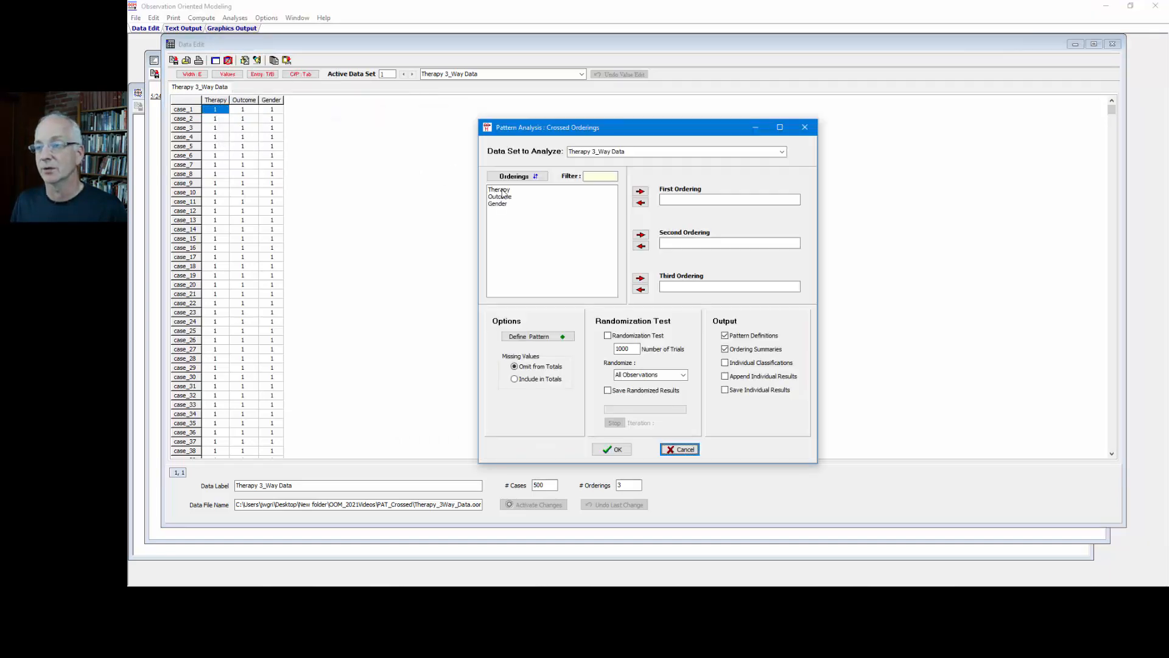
pyautogui.click(503, 191)
pyautogui.doubleClick(503, 192)
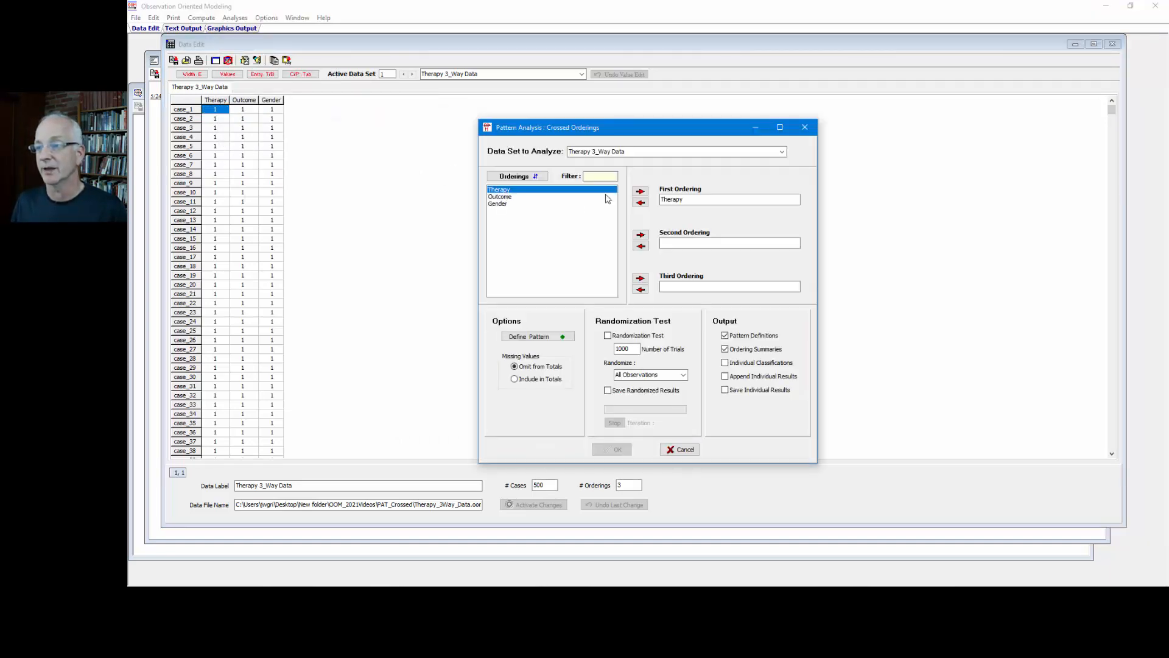
pyautogui.click(511, 198)
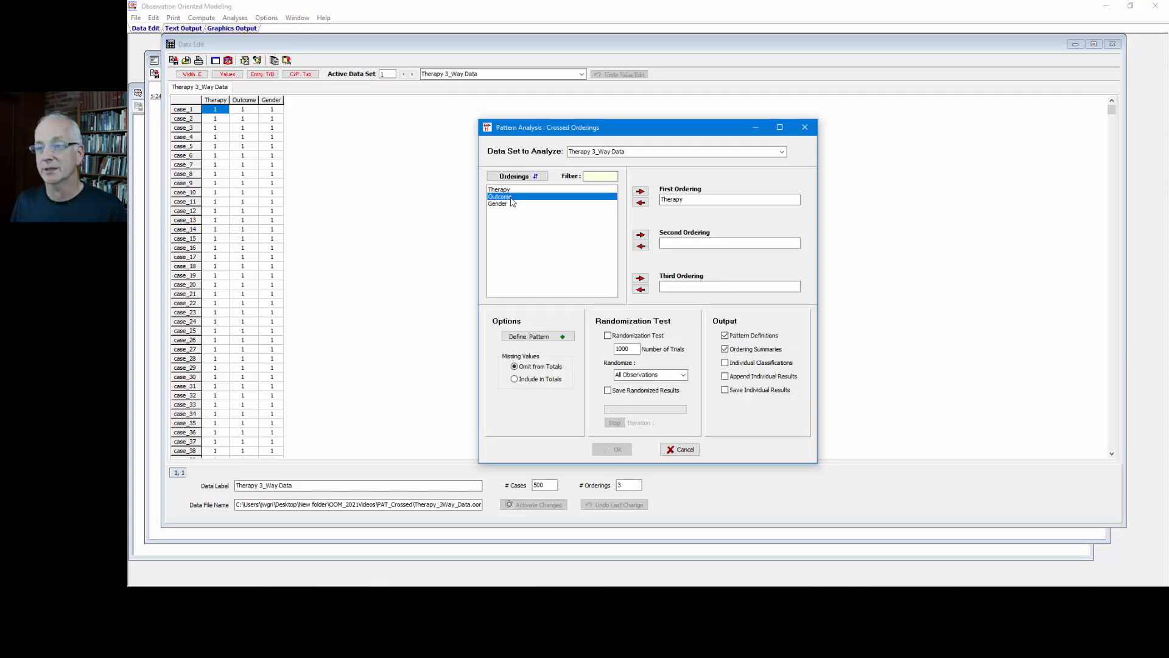
pyautogui.click(640, 235)
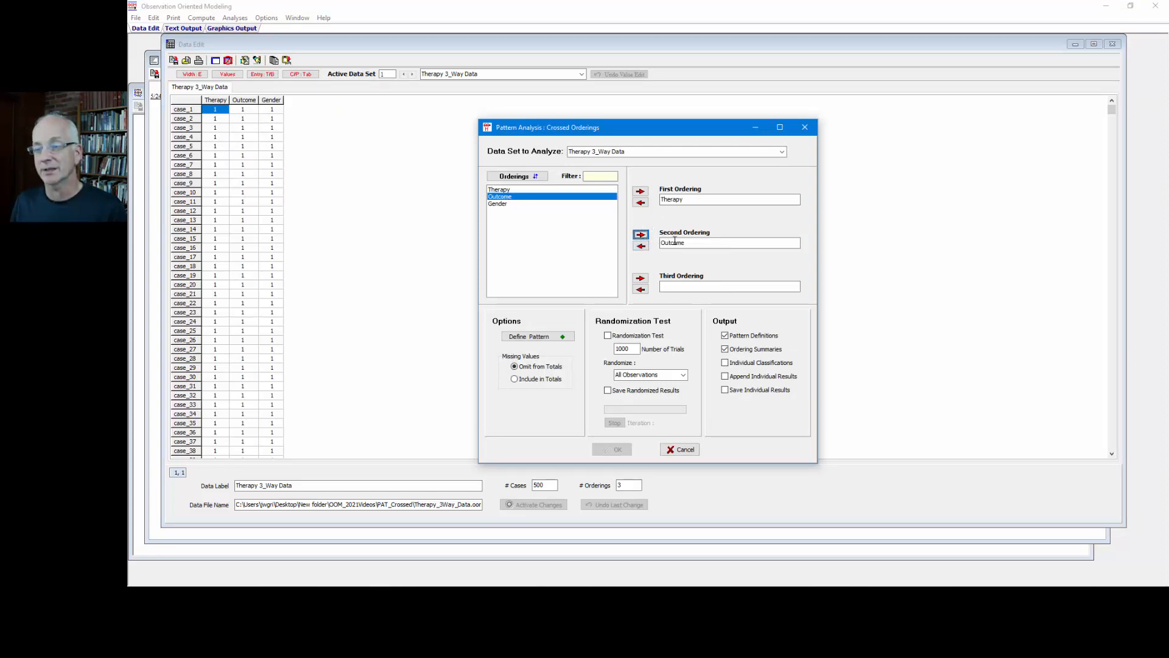
# Open the crossed pattern definition for Therapy by Outcome and enlarge its image font size to 17.
pyautogui.click(565, 339)
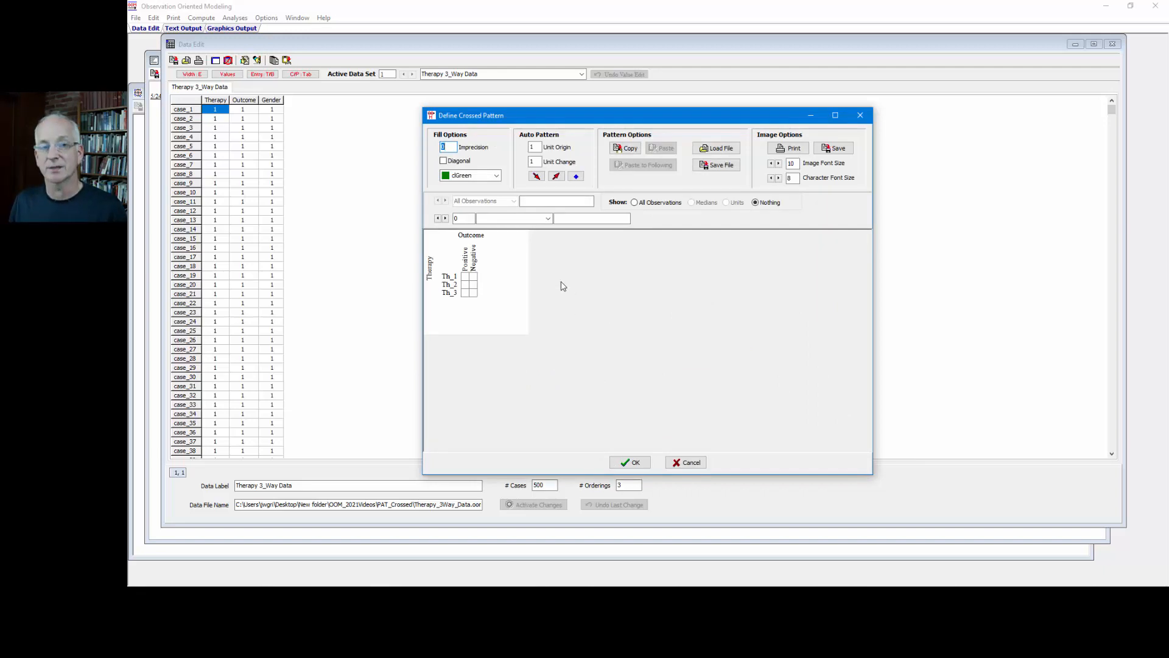
pyautogui.click(779, 163)
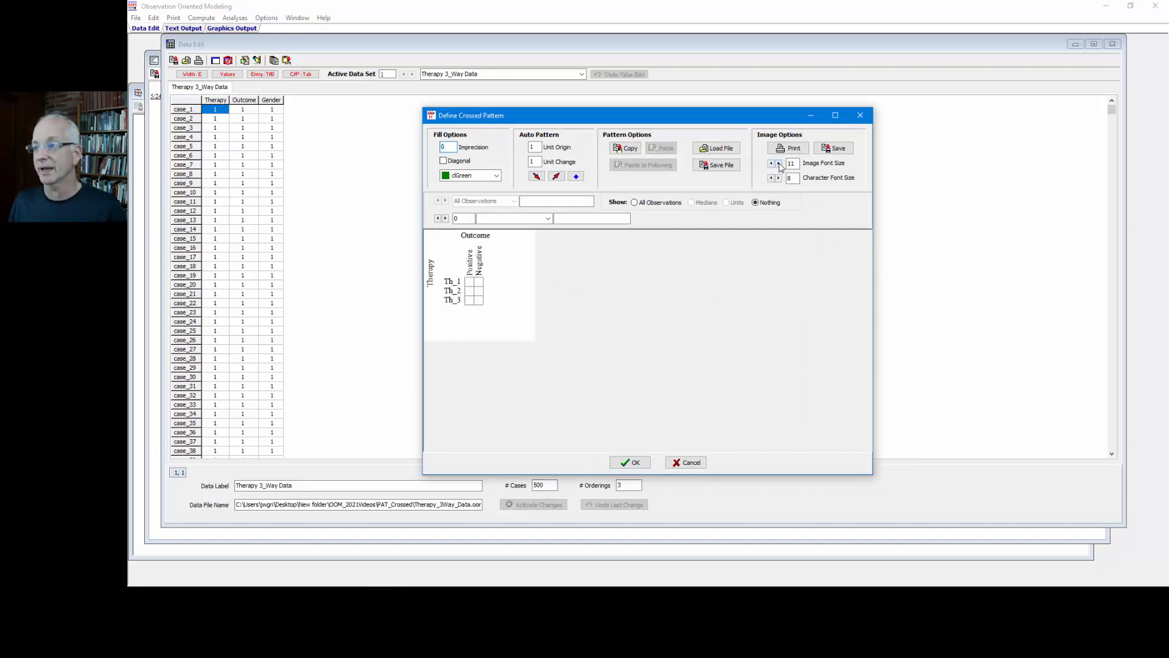
pyautogui.click(779, 163)
pyautogui.click(779, 163)
pyautogui.click(779, 163)
pyautogui.click(779, 164)
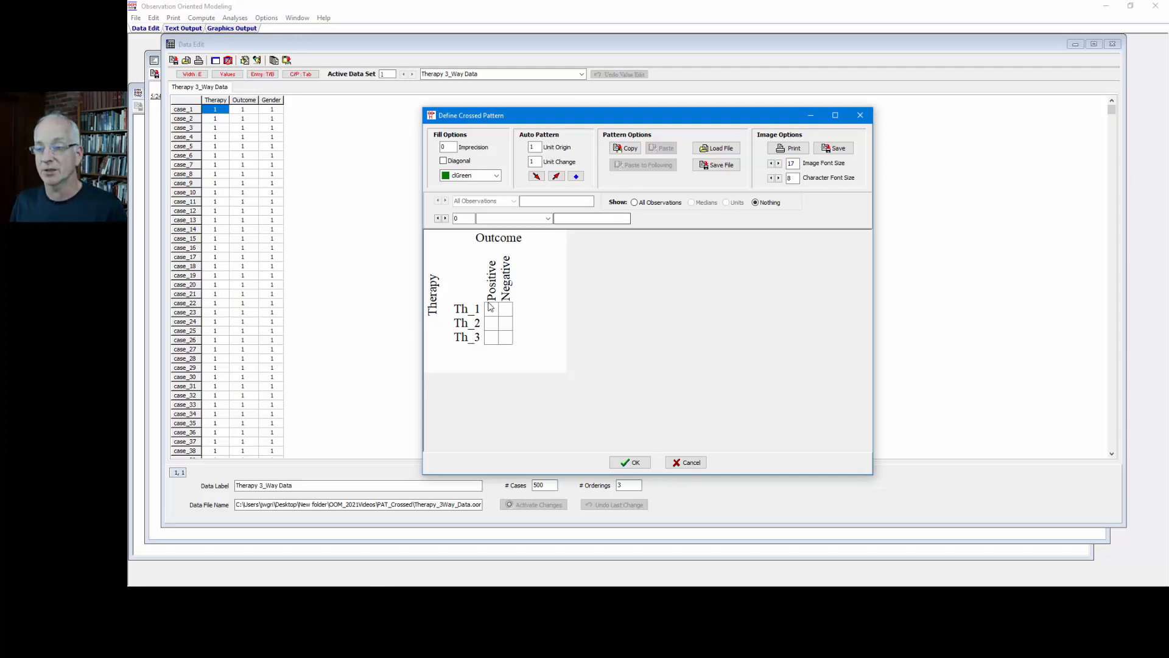
# Define the pattern as Positive outcome for Th_1, Th_2 and Th_3, and run the analysis.
pyautogui.moveTo(491, 309); pyautogui.dragTo(494, 345)
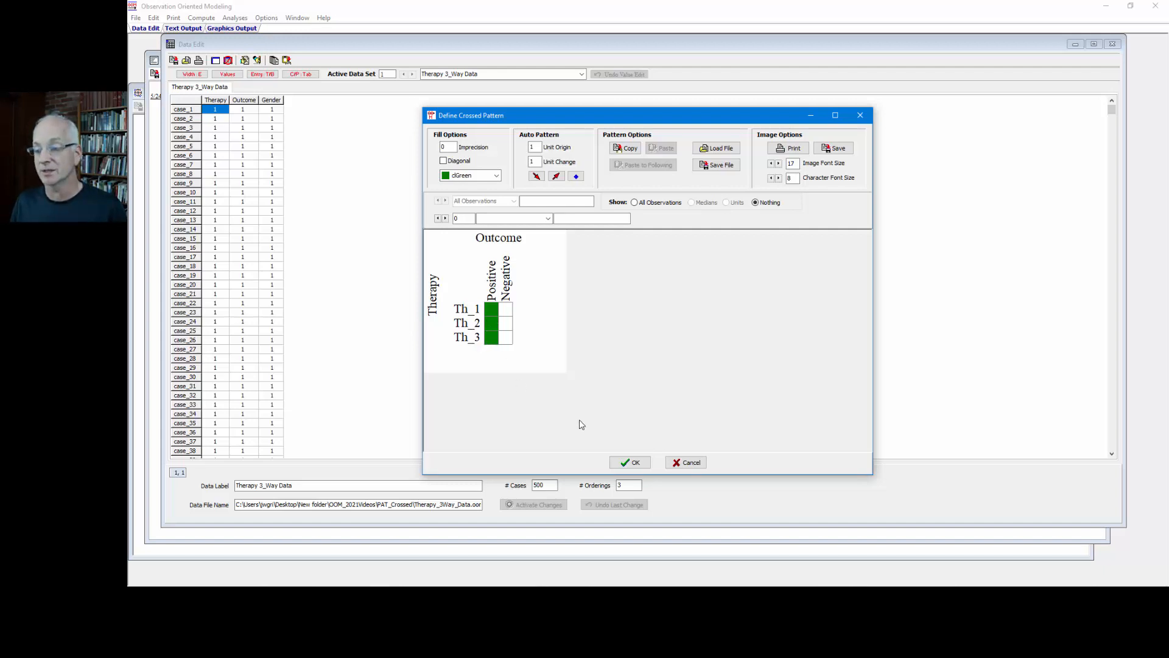
pyautogui.click(630, 462)
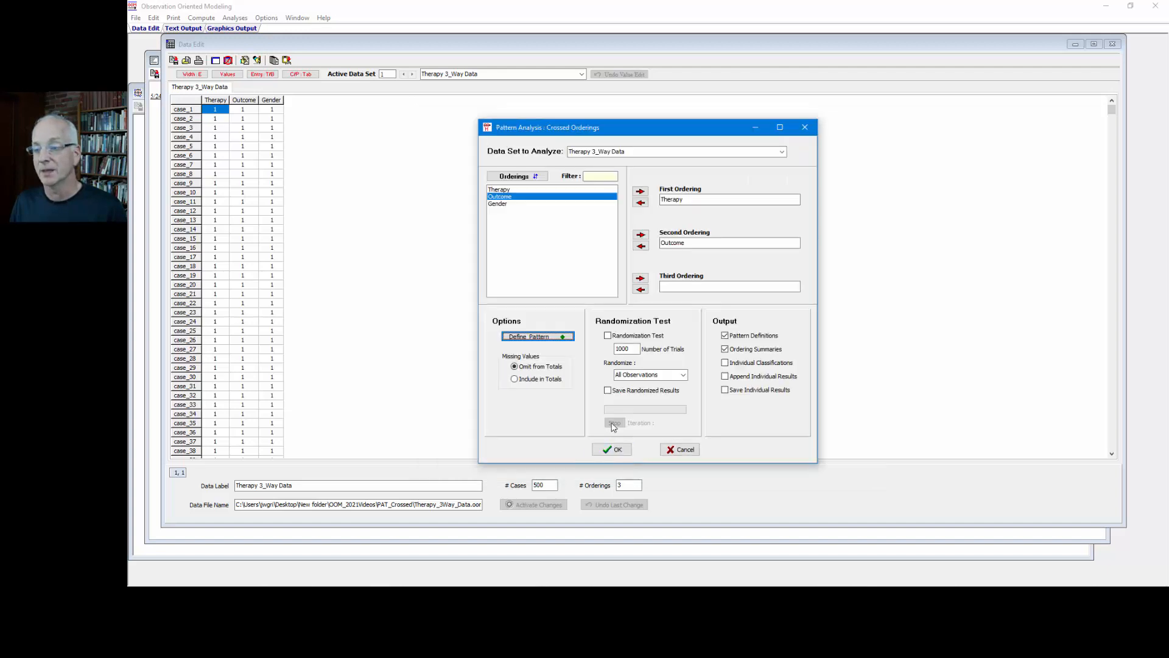
pyautogui.click(612, 450)
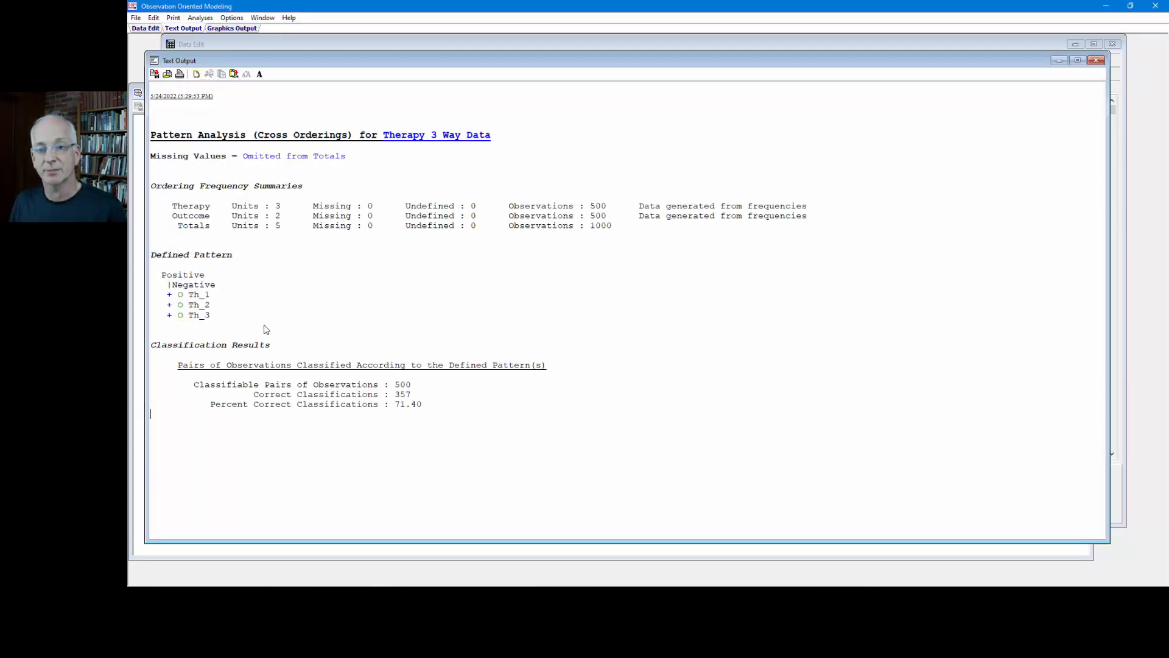
# Examine the defined pattern and the classification results, including the percent correct classifications, in the text output.
pyautogui.moveTo(215, 316); pyautogui.dragTo(146, 281)
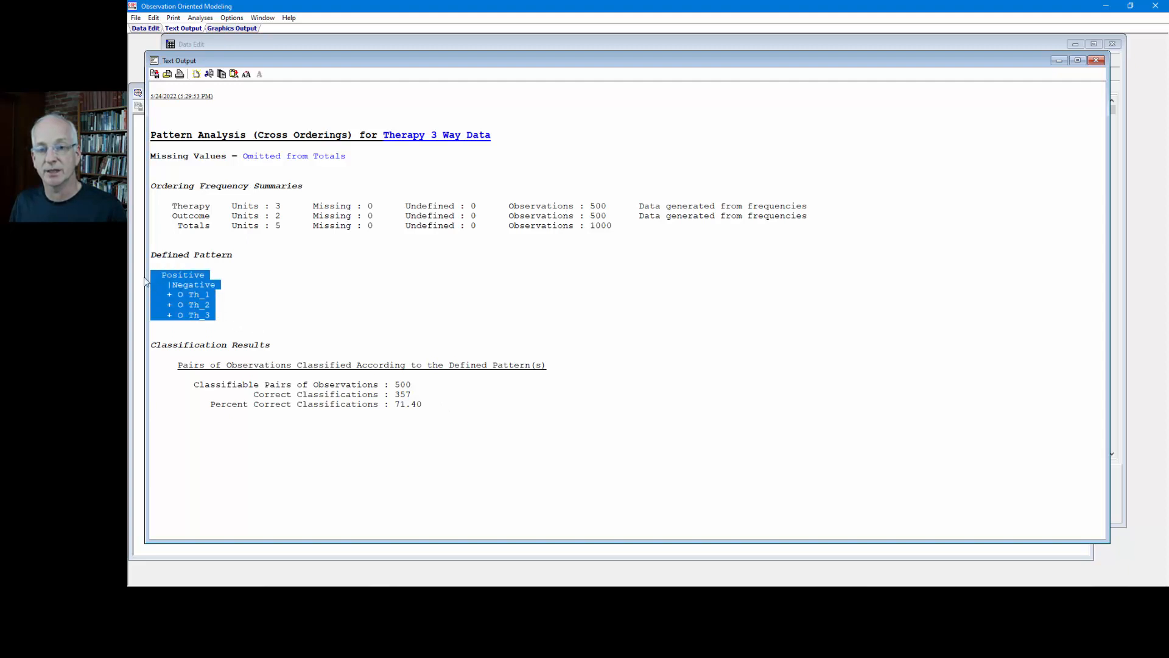
pyautogui.click(213, 298)
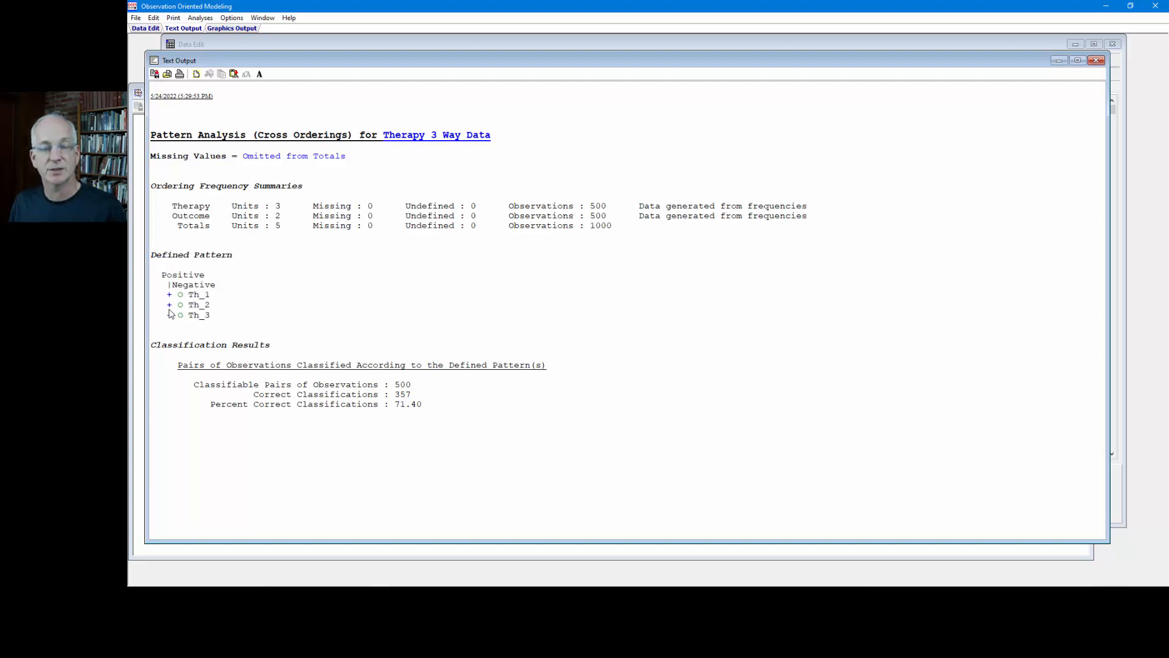
pyautogui.click(414, 386)
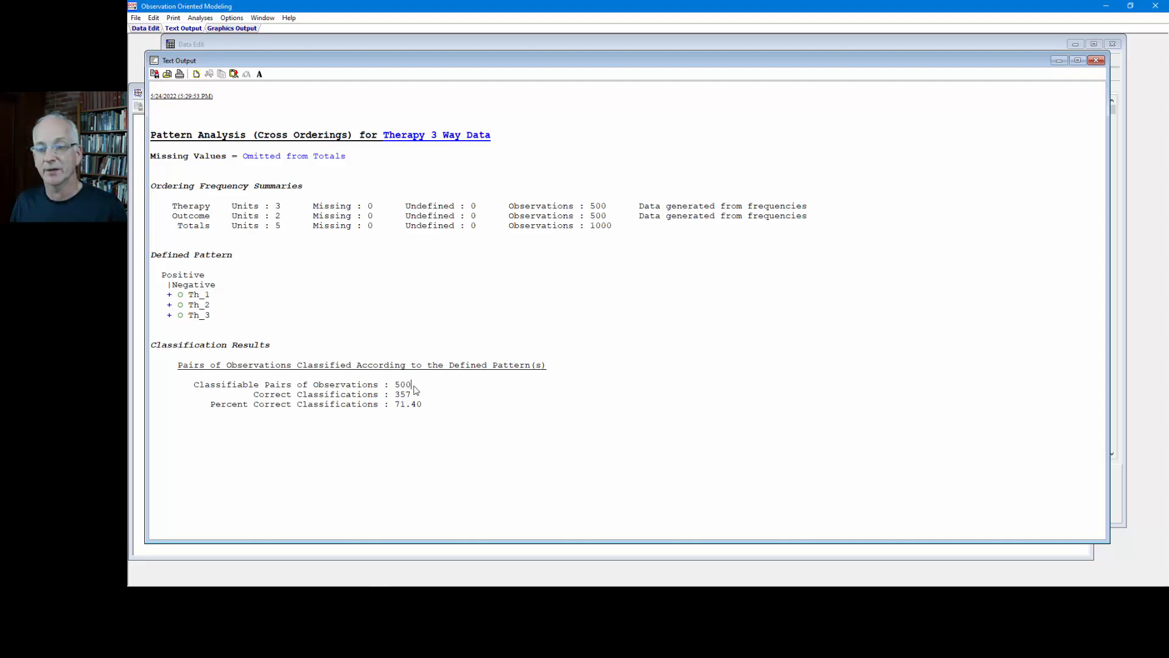
pyautogui.moveTo(413, 386); pyautogui.dragTo(208, 405)
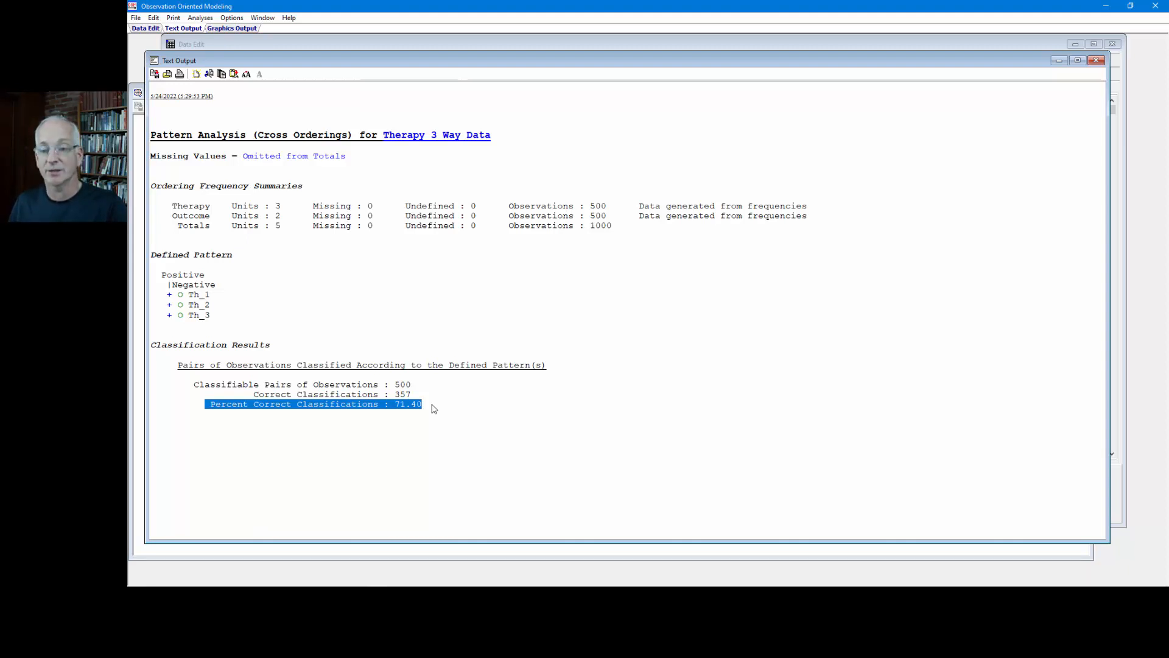
# Reopen the Crossed Orderings pattern analysis and add Gender as the third ordering.
pyautogui.click(206, 22)
pyautogui.moveTo(241, 105)
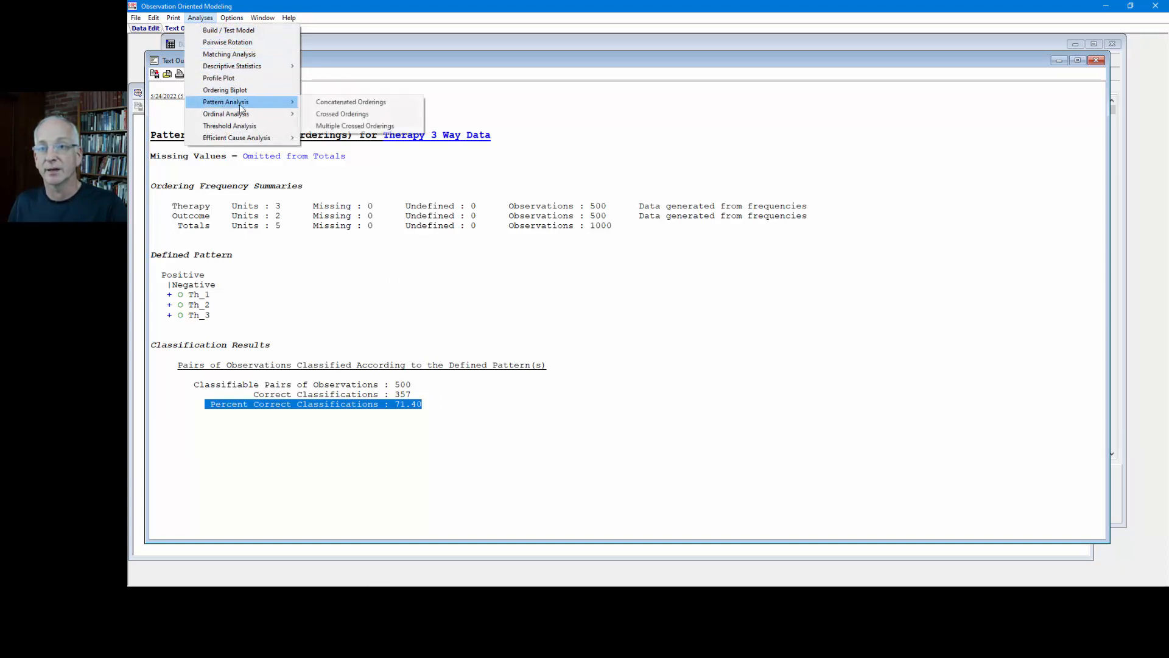
pyautogui.click(338, 115)
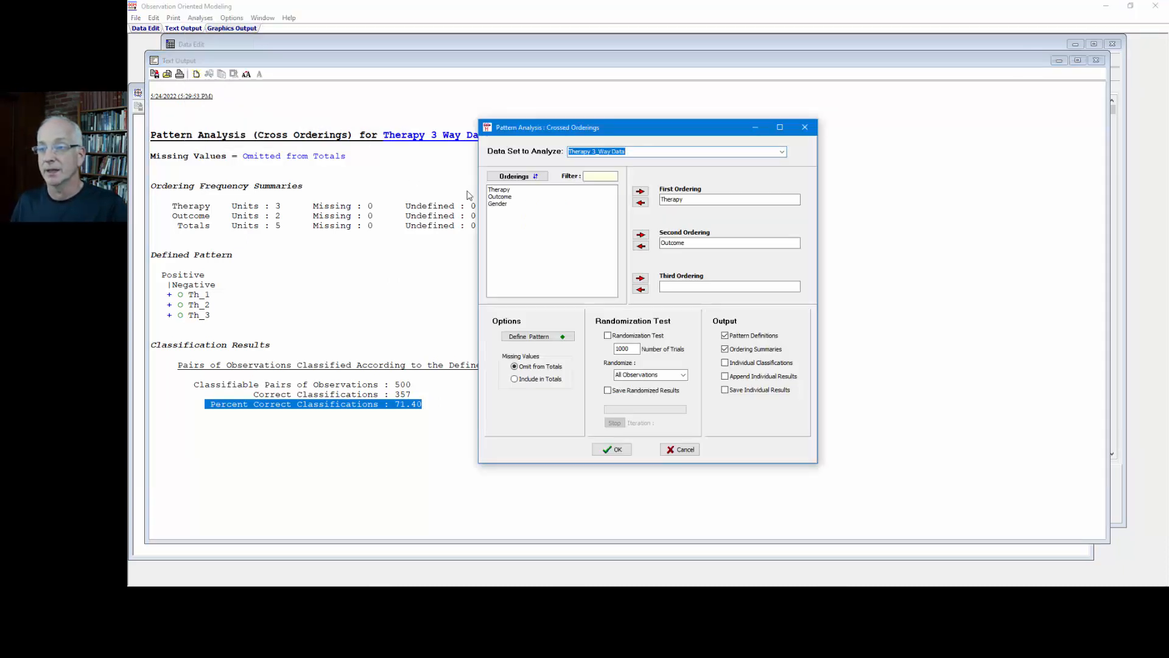
pyautogui.click(497, 204)
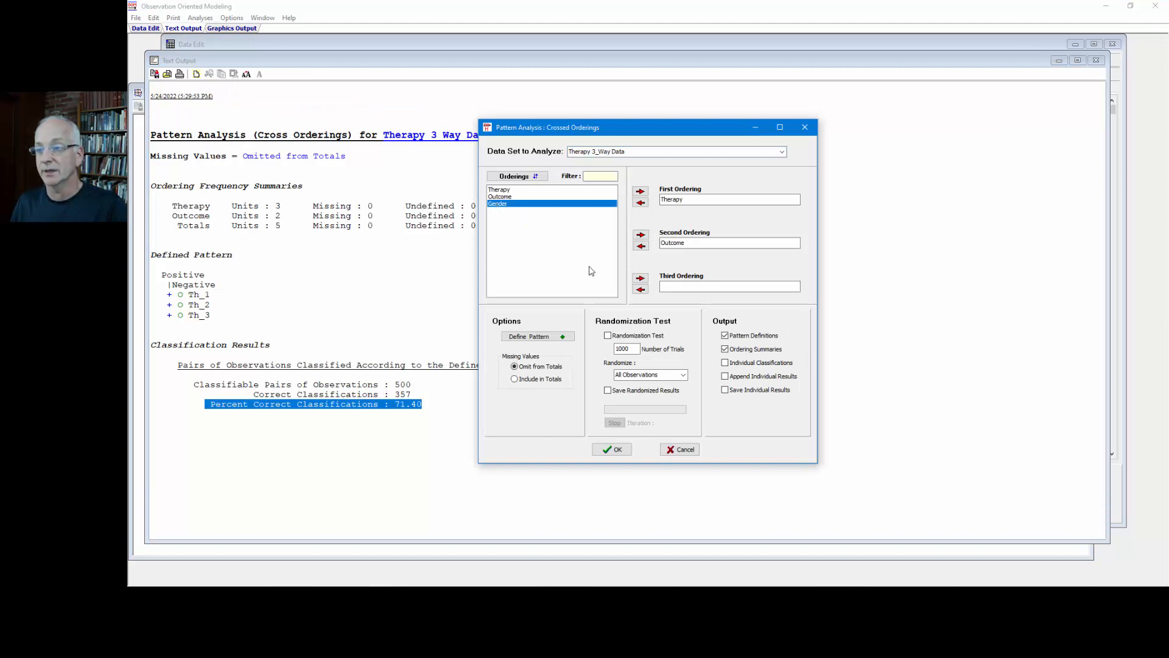
pyautogui.click(640, 279)
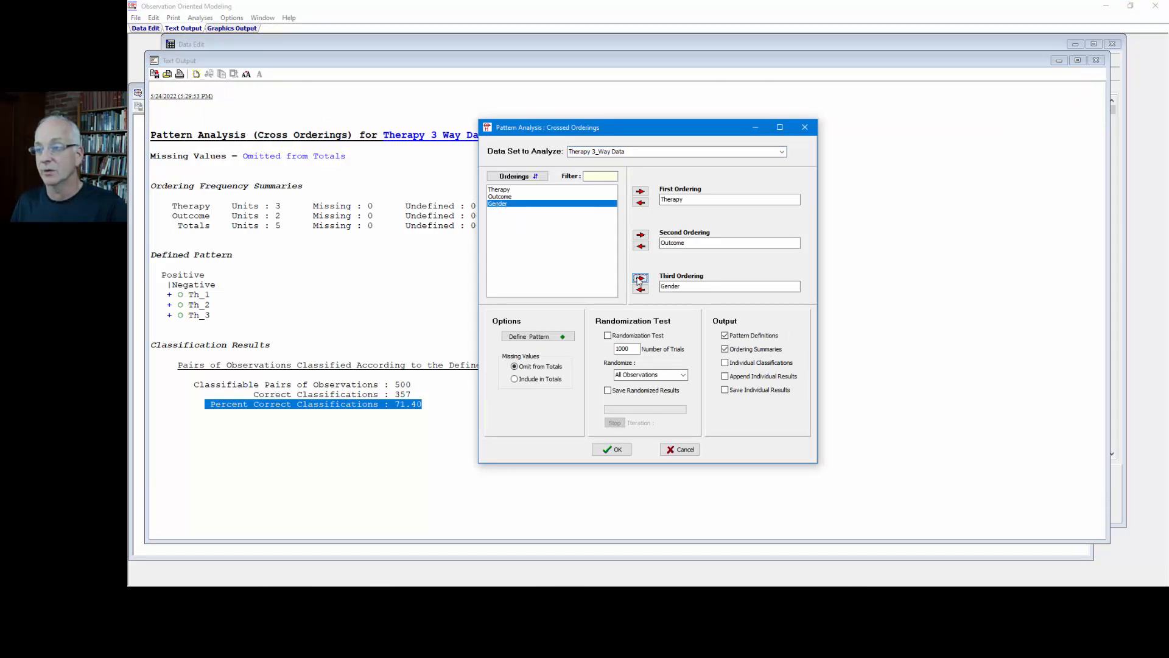
# Open the pattern definition for the Male unit, show all observations in the grid, and set the character font size to 11.
pyautogui.click(564, 337)
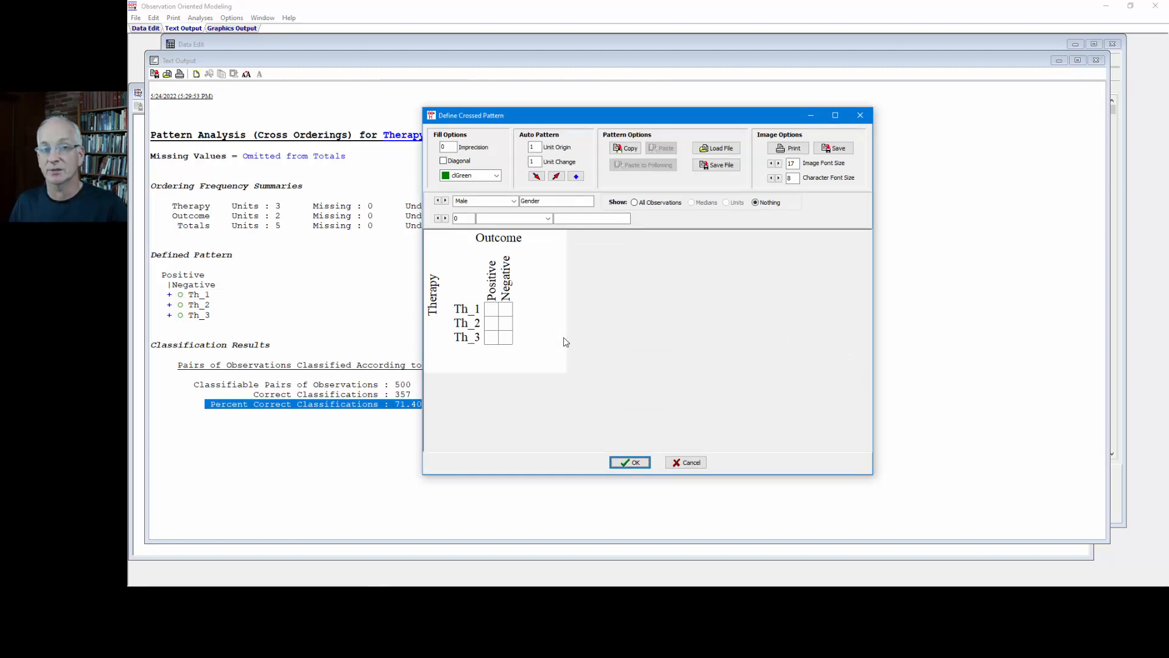
pyautogui.click(515, 201)
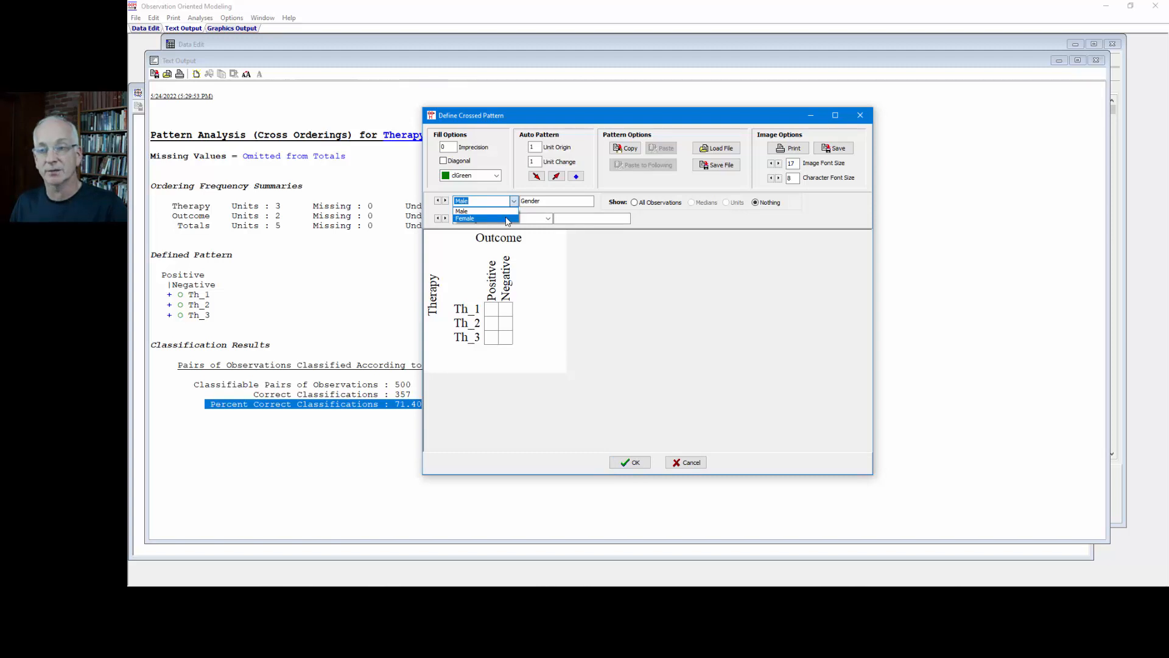
pyautogui.click(500, 211)
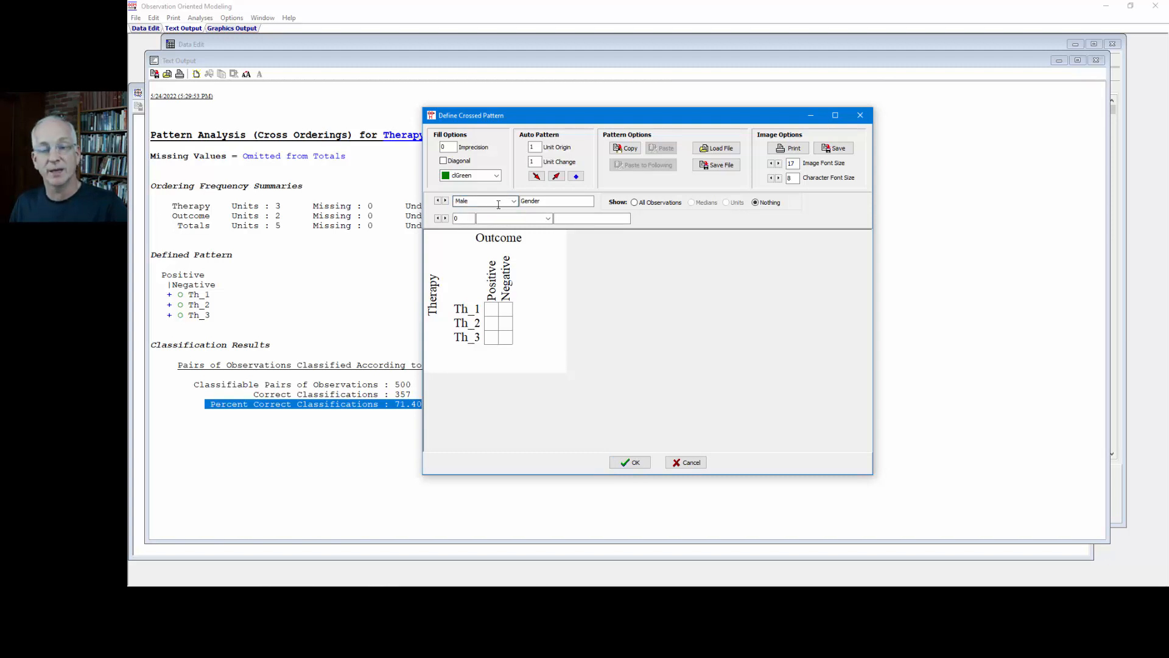
pyautogui.click(635, 203)
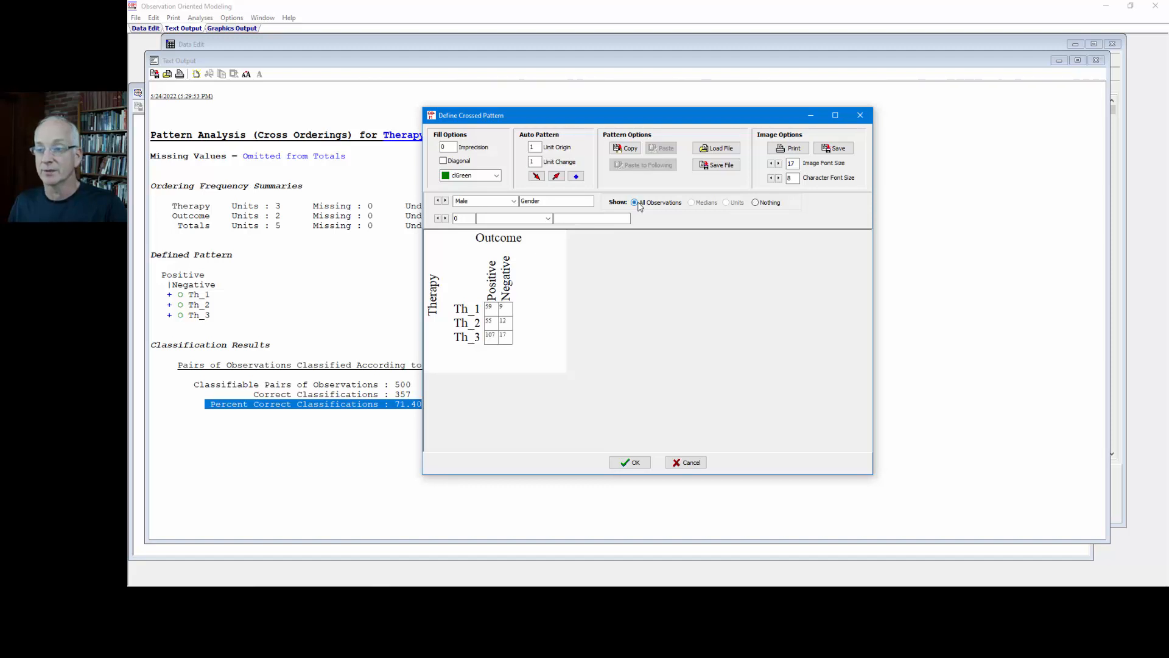
pyautogui.click(778, 178)
pyautogui.click(778, 178)
pyautogui.click(778, 178)
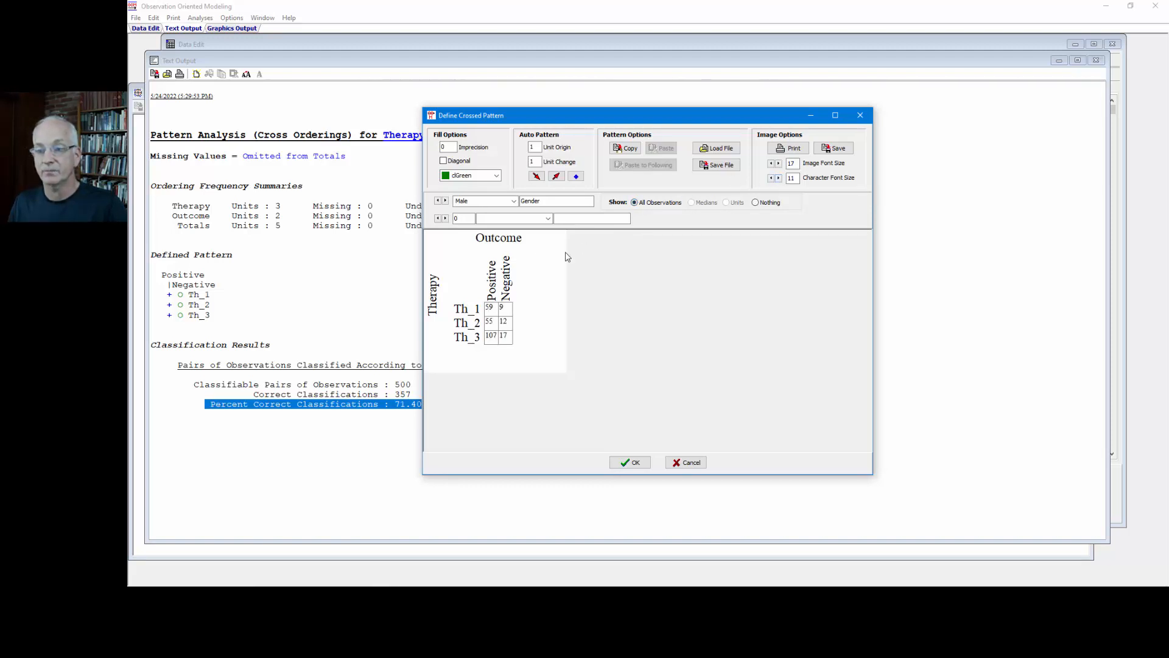
# Define the Male pattern as Positive outcome for Th_1, Th_2 and Th_3.
pyautogui.click(493, 313)
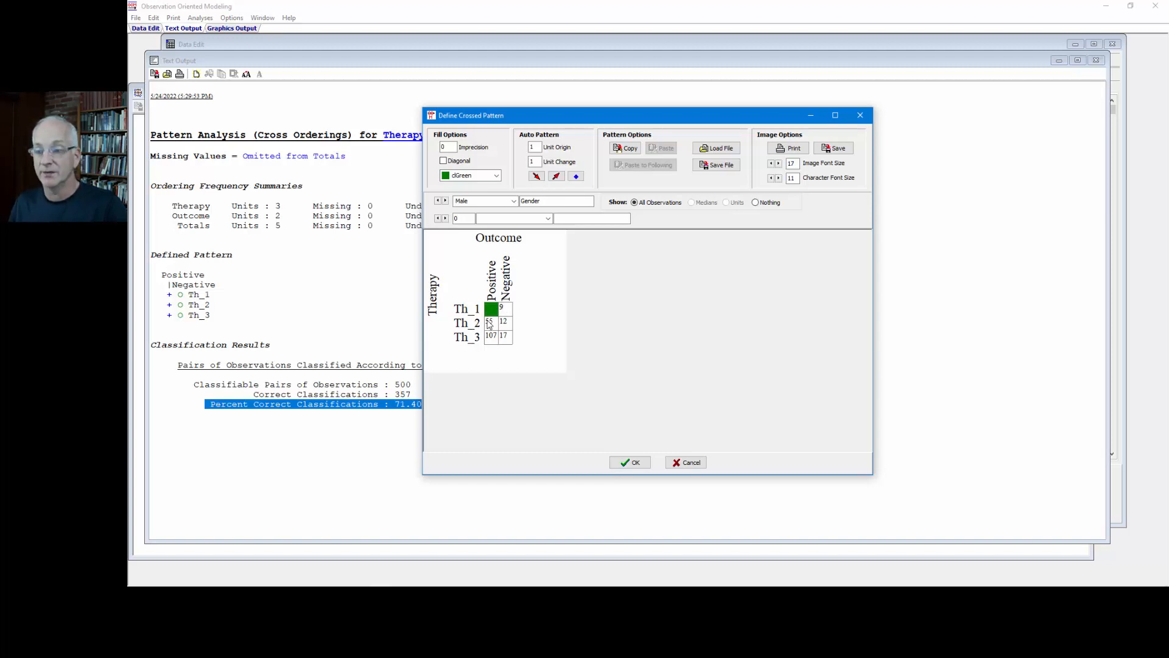
pyautogui.click(493, 325)
pyautogui.click(493, 337)
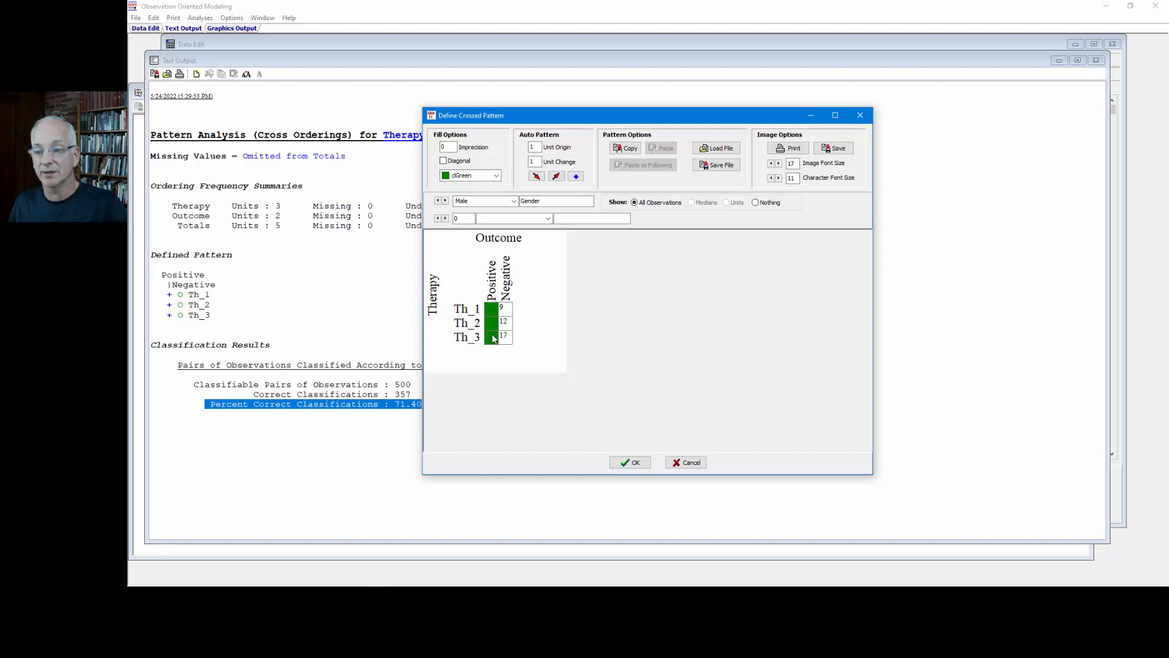
# Define the Female pattern as Positive outcome for Th_1 and Th_3 and Negative outcome for Th_2.
pyautogui.click(445, 200)
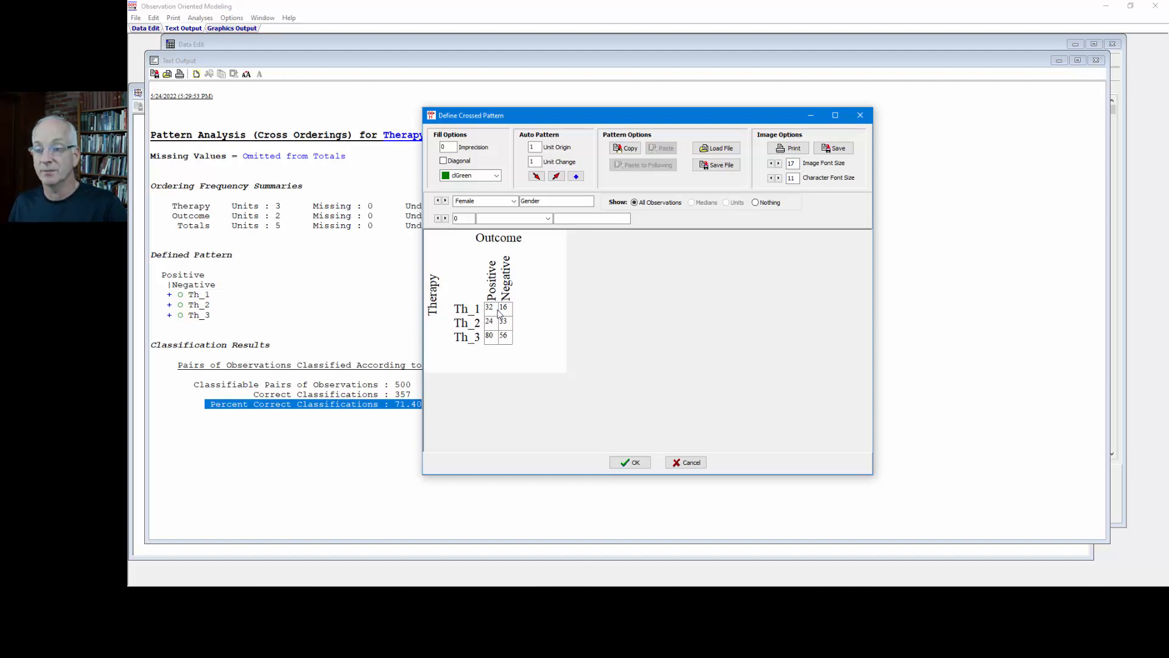
pyautogui.click(491, 309)
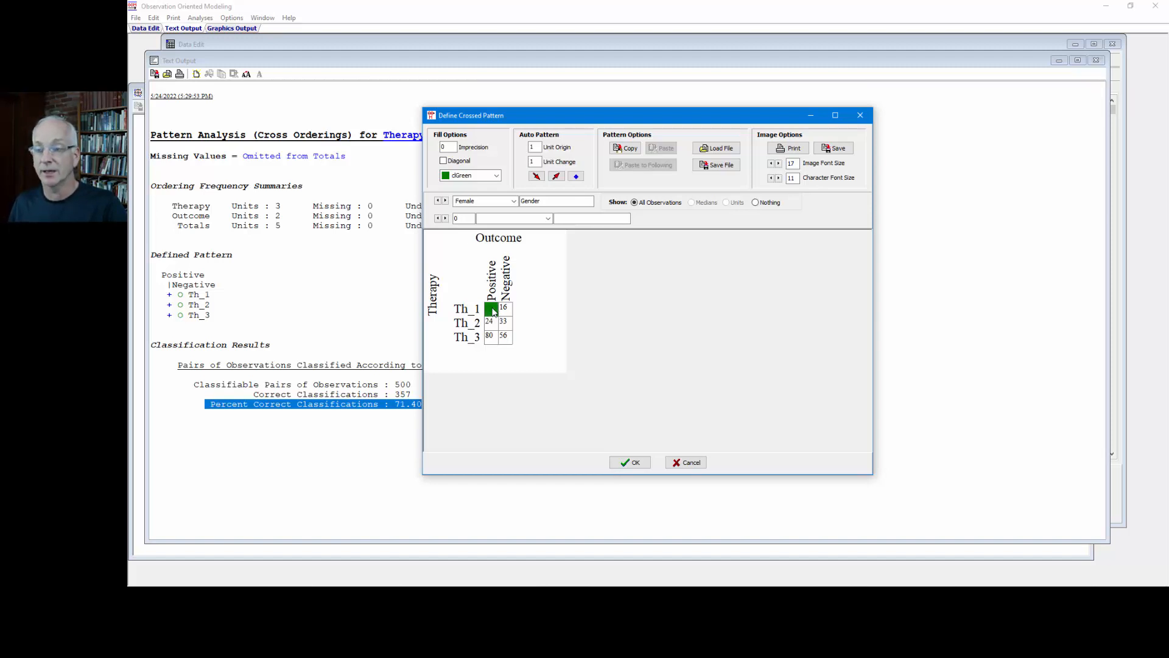
pyautogui.click(491, 338)
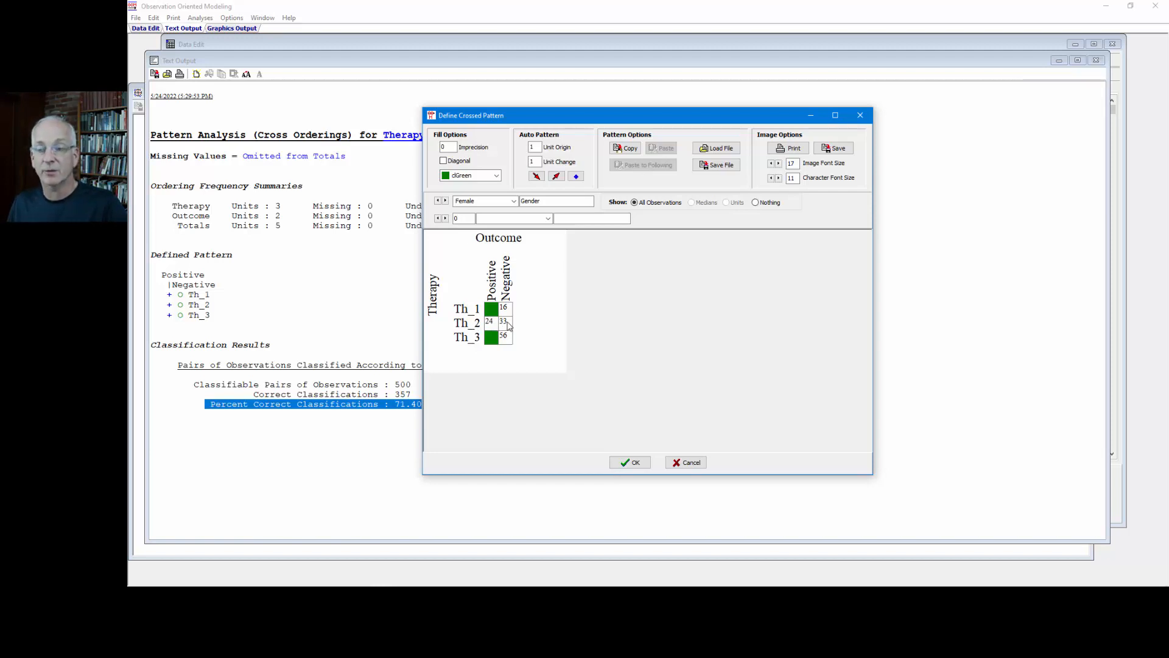
pyautogui.click(507, 324)
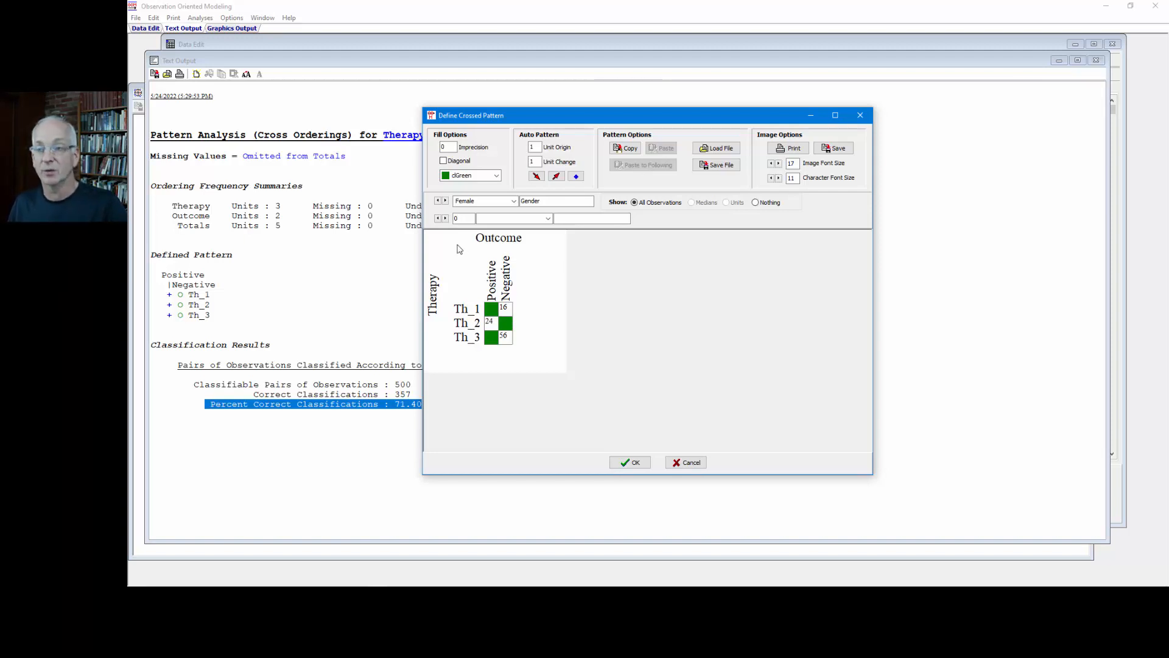
# Check the Male pattern against the Female pattern, then accept both definitions and run the Crossed Orderings analysis.
pyautogui.click(437, 201)
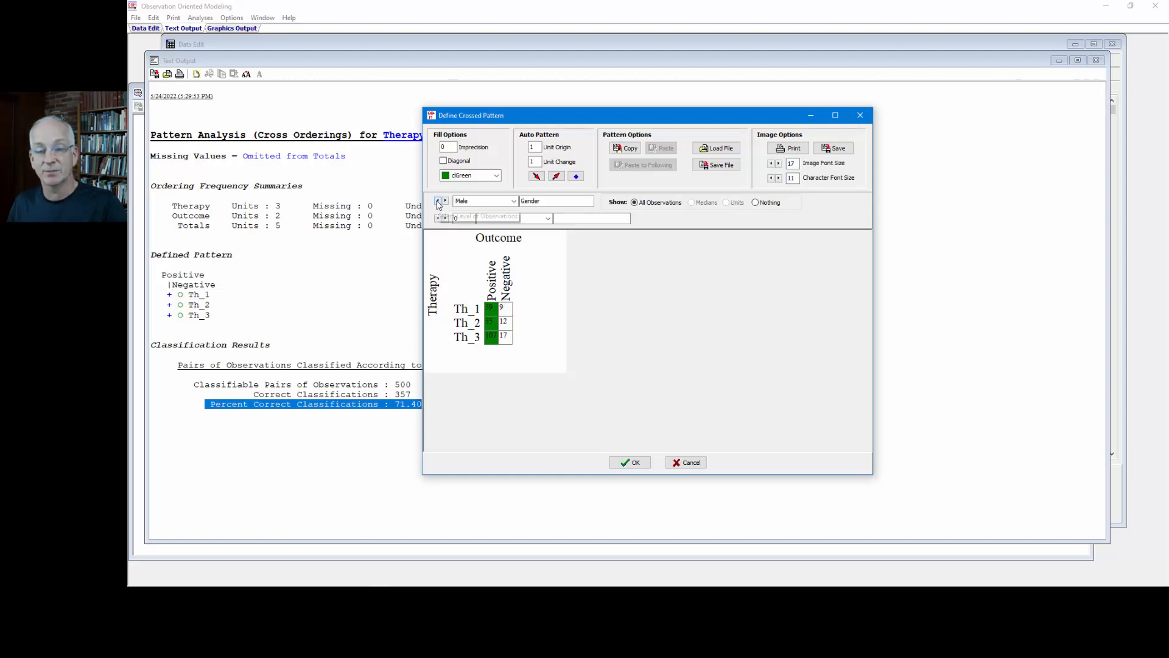
pyautogui.click(445, 201)
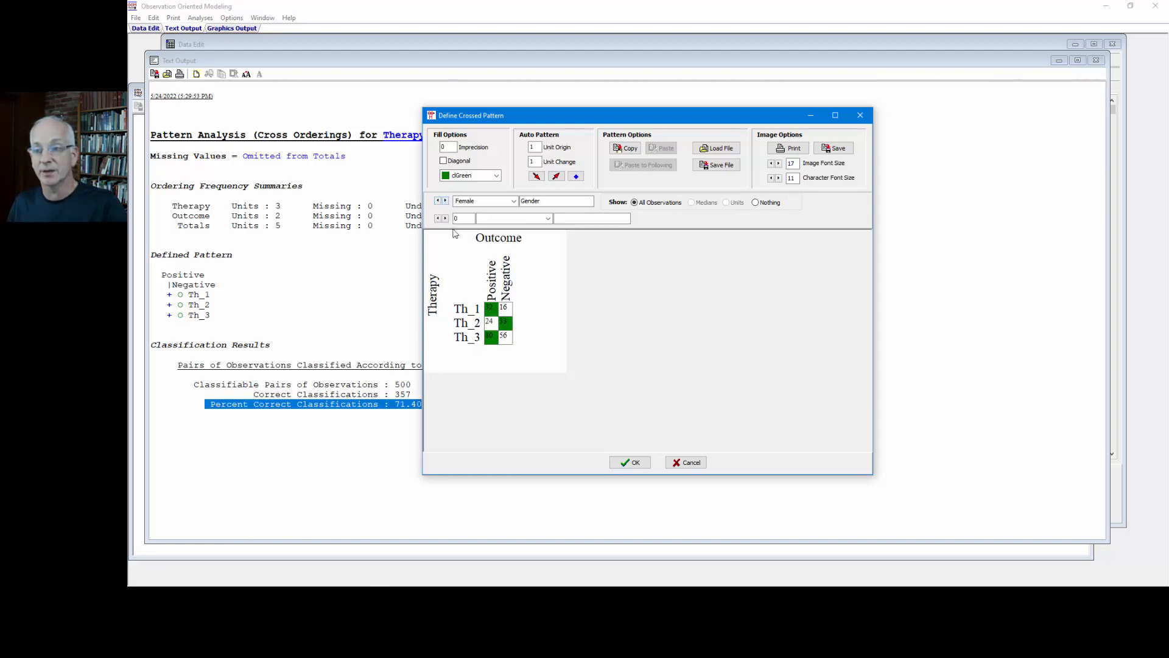
pyautogui.click(438, 201)
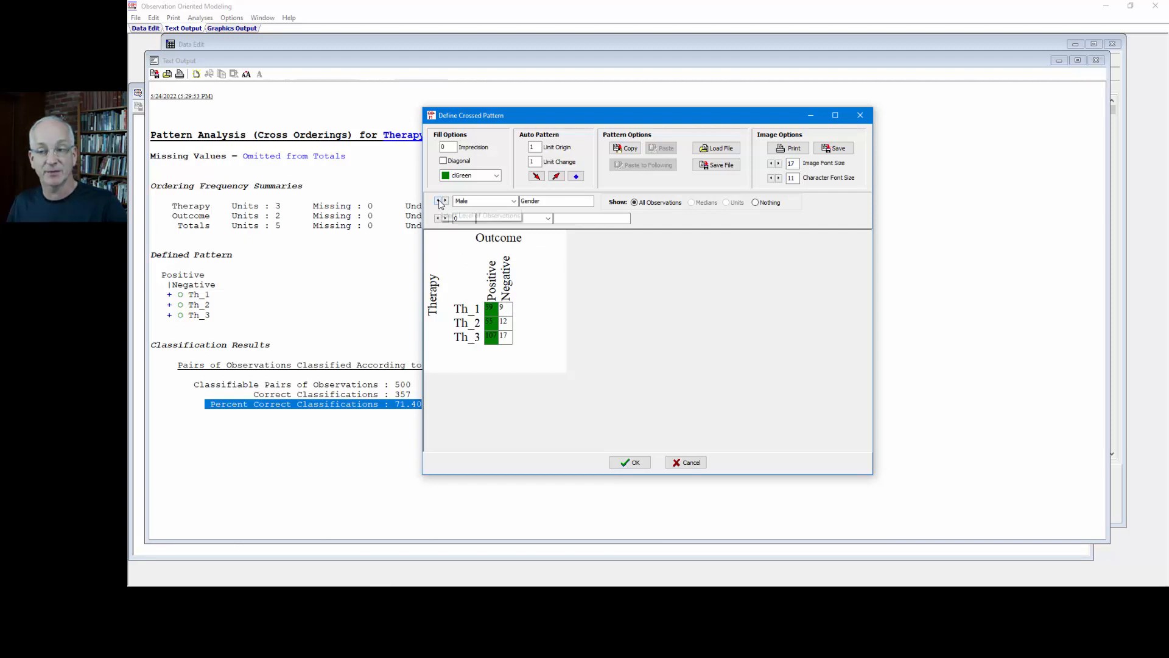
pyautogui.click(445, 201)
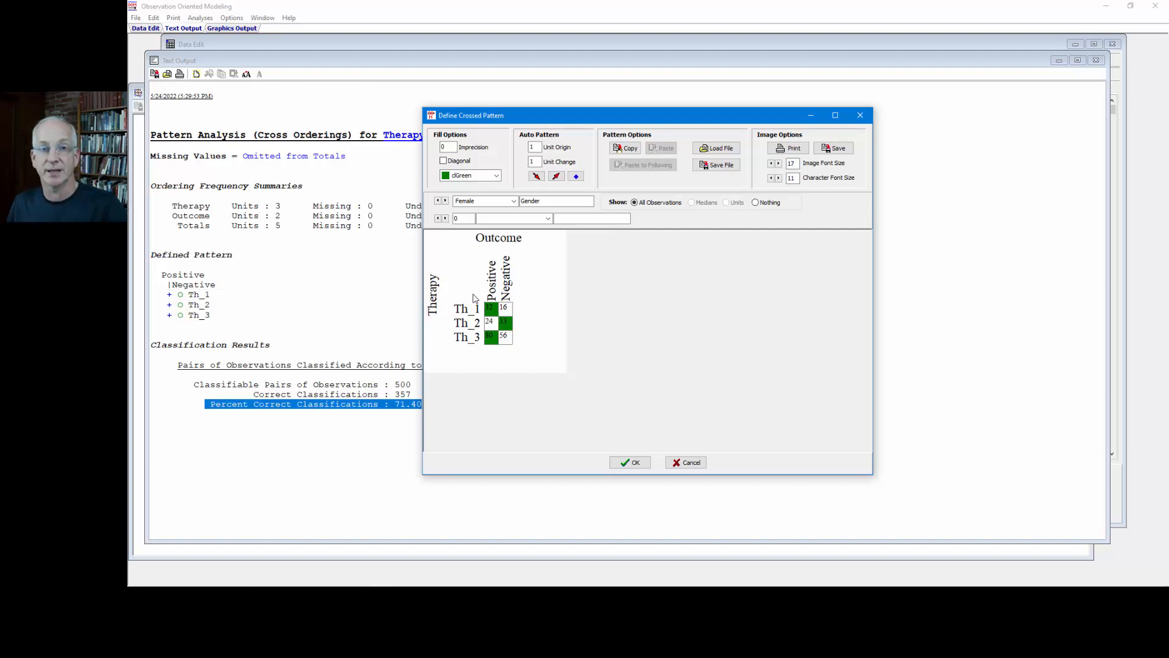
pyautogui.click(631, 463)
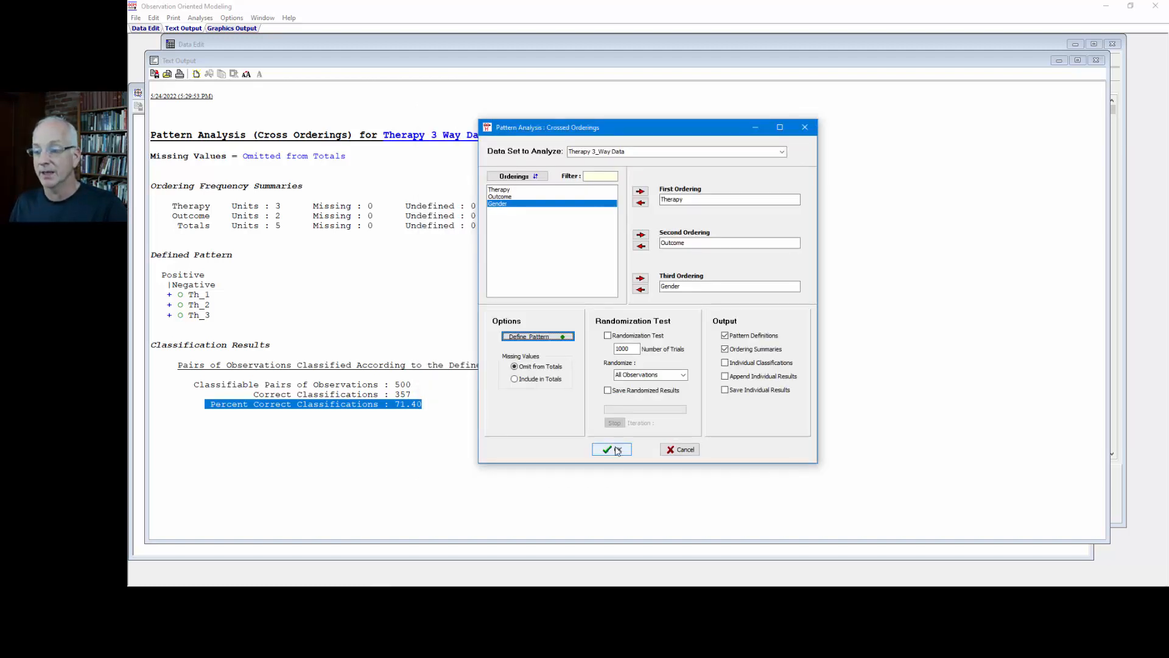
pyautogui.click(615, 452)
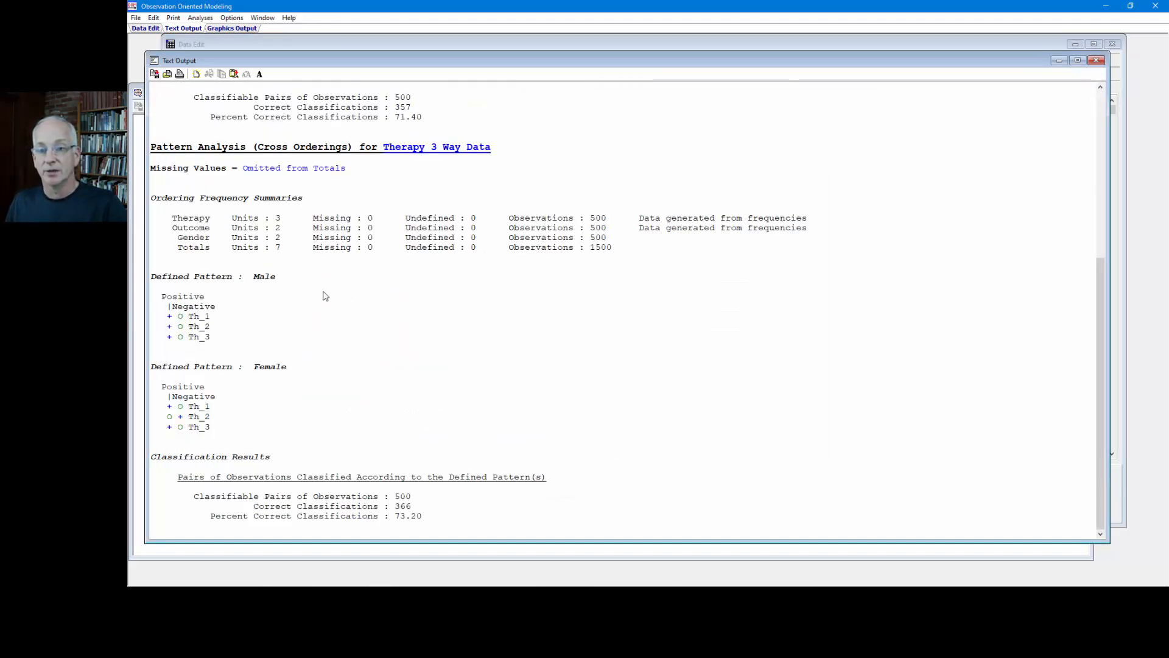
# Examine the defined patterns for Male and Female in the new text output.
pyautogui.moveTo(277, 276); pyautogui.dragTo(251, 277)
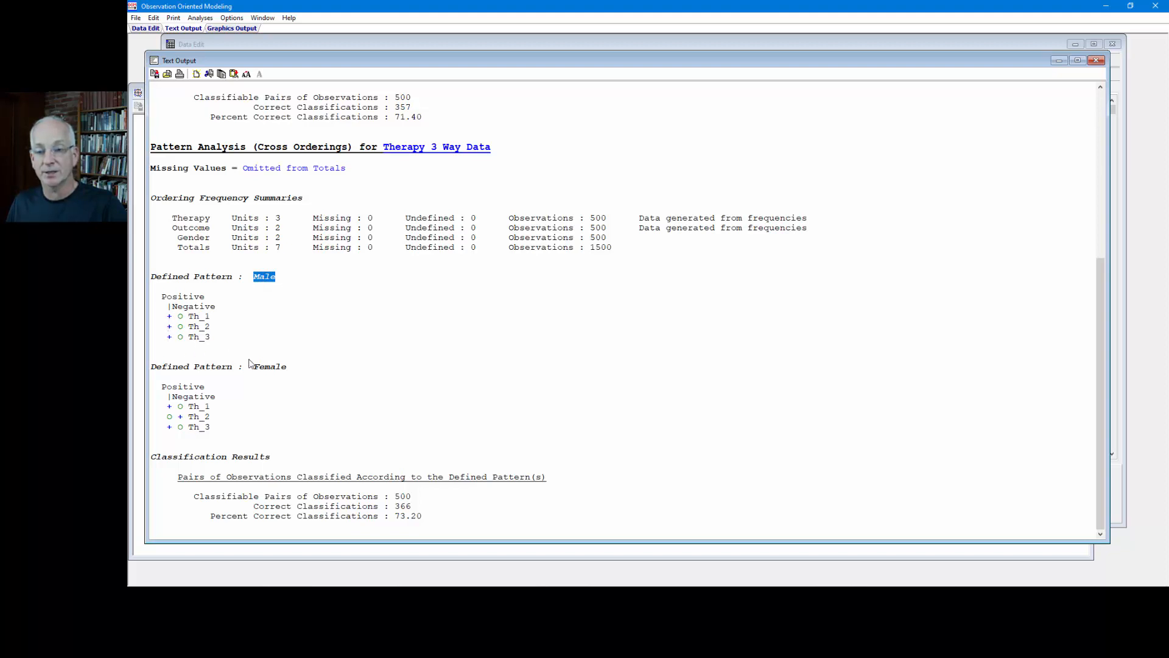
pyautogui.moveTo(288, 368); pyautogui.dragTo(254, 367)
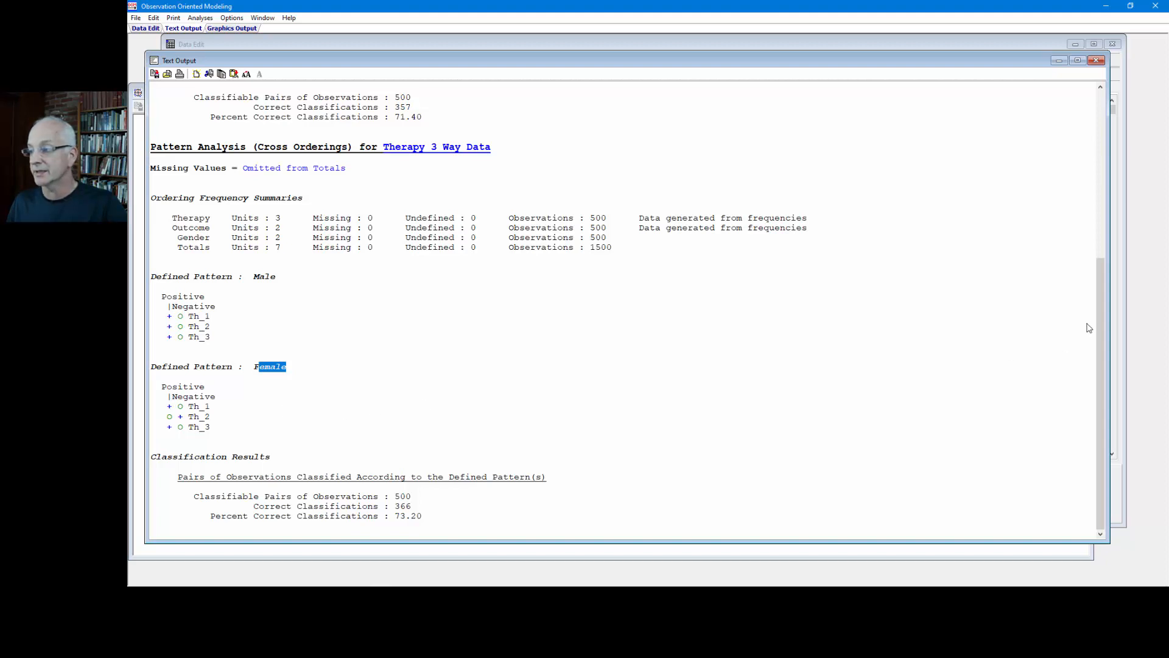
pyautogui.scroll(1, 1098, 317)
# Add several blank lines below the latest classification results at the end of the text output.
pyautogui.click(438, 524)
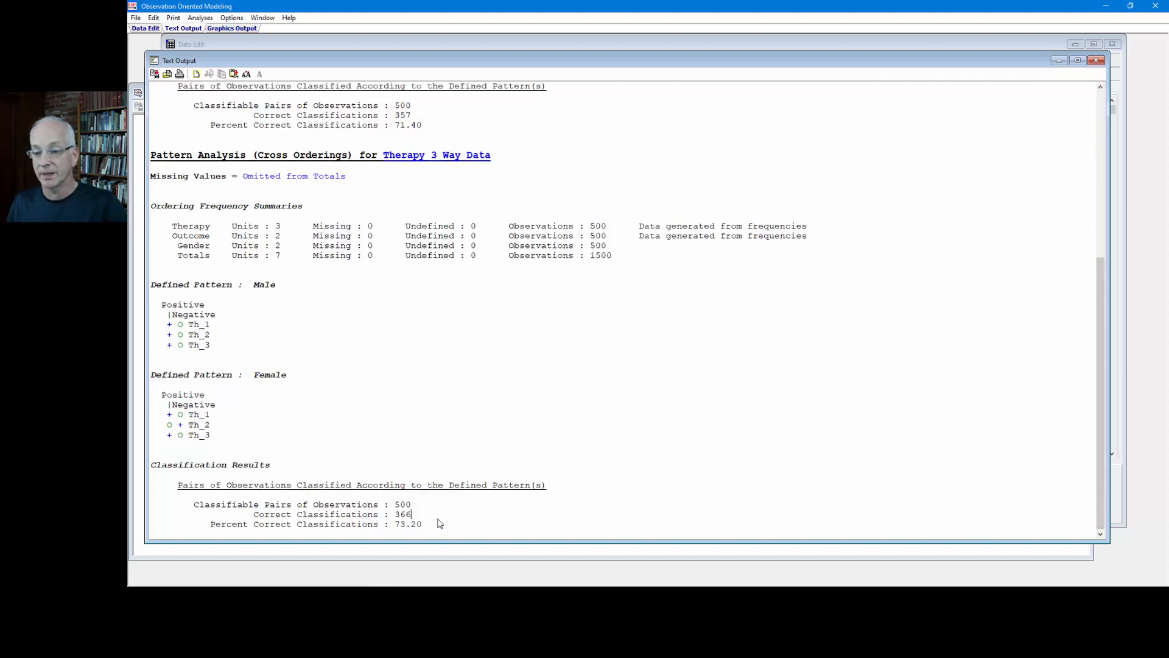
pyautogui.press('Return')
pyautogui.press('Return')
pyautogui.press('Return')
pyautogui.press('Return')
pyautogui.press('Return')
pyautogui.press('Return')
pyautogui.press('Return')
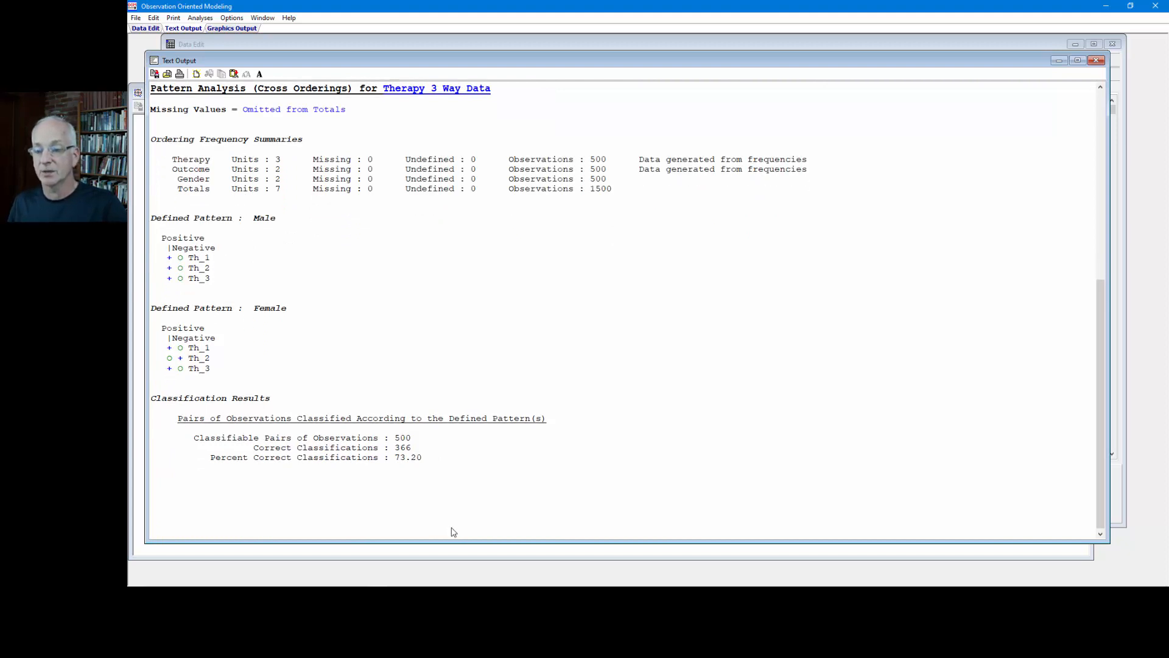
# Compare the classification results of the by-Gender analysis with those of the preceding Therapy by Outcome analysis.
pyautogui.moveTo(423, 458); pyautogui.dragTo(395, 439)
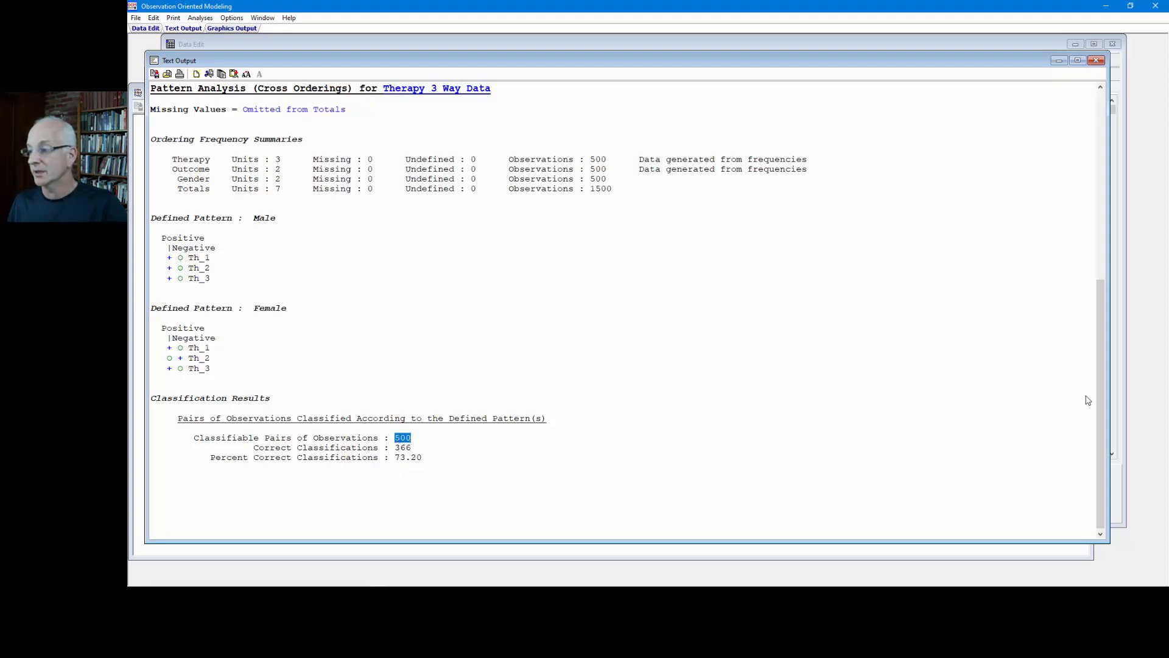
pyautogui.moveTo(1099, 387); pyautogui.dragTo(1103, 346)
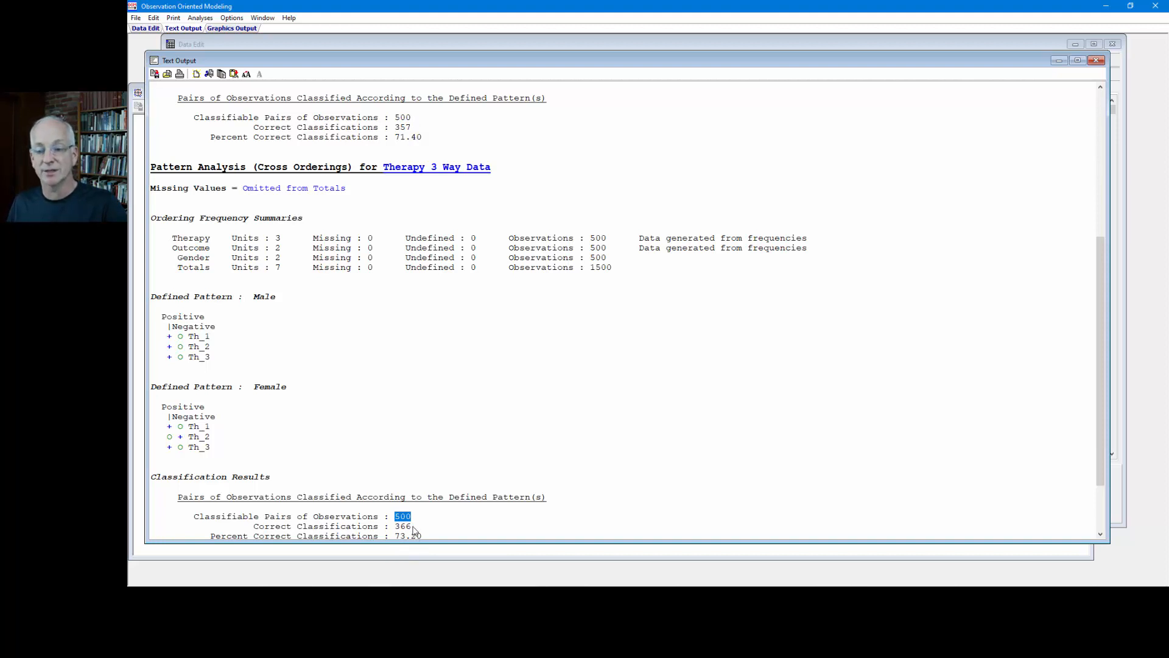
pyautogui.click(429, 536)
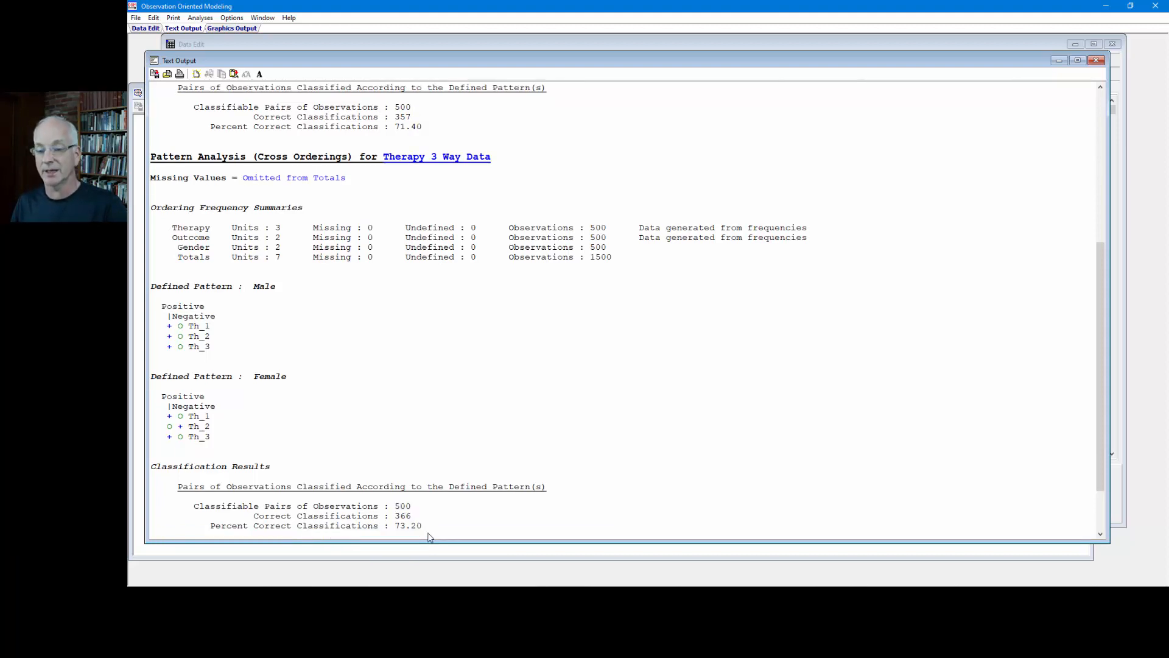